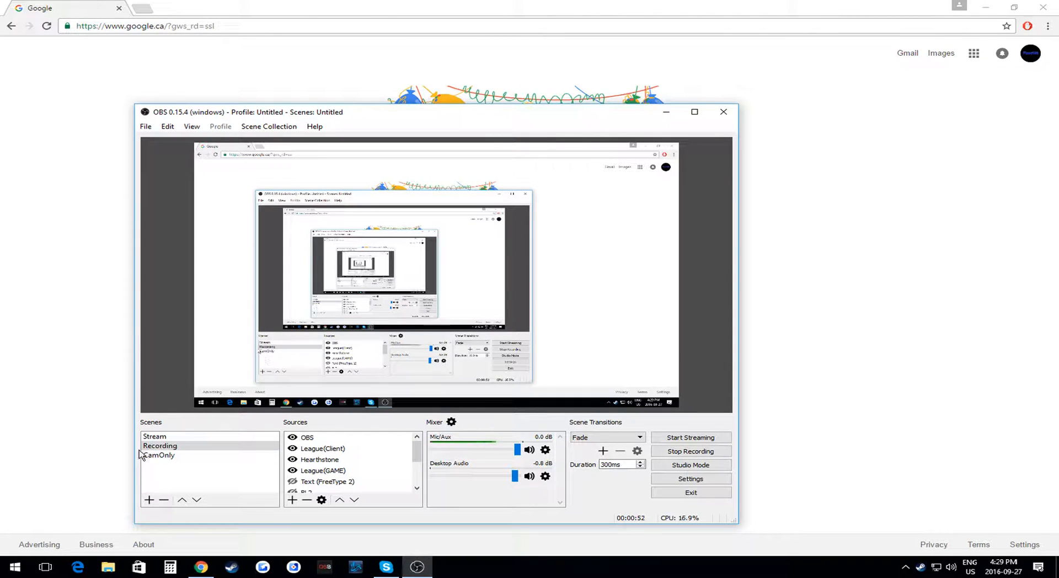
Step: Add a new scene named Scene 1 and lower the Mic/Aux volume to -1.6 dB
left_click(166, 447)
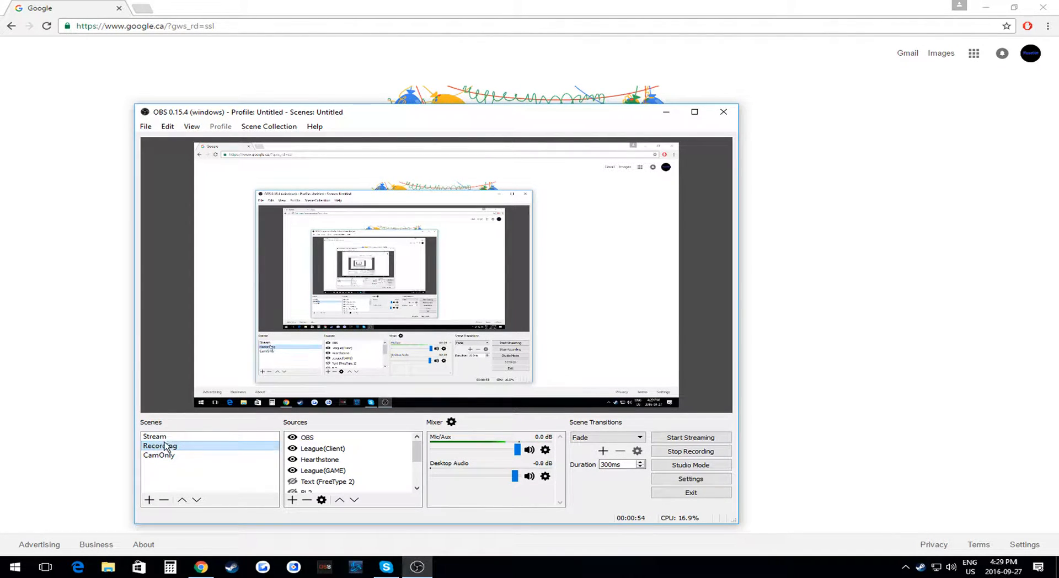
left_click(149, 500)
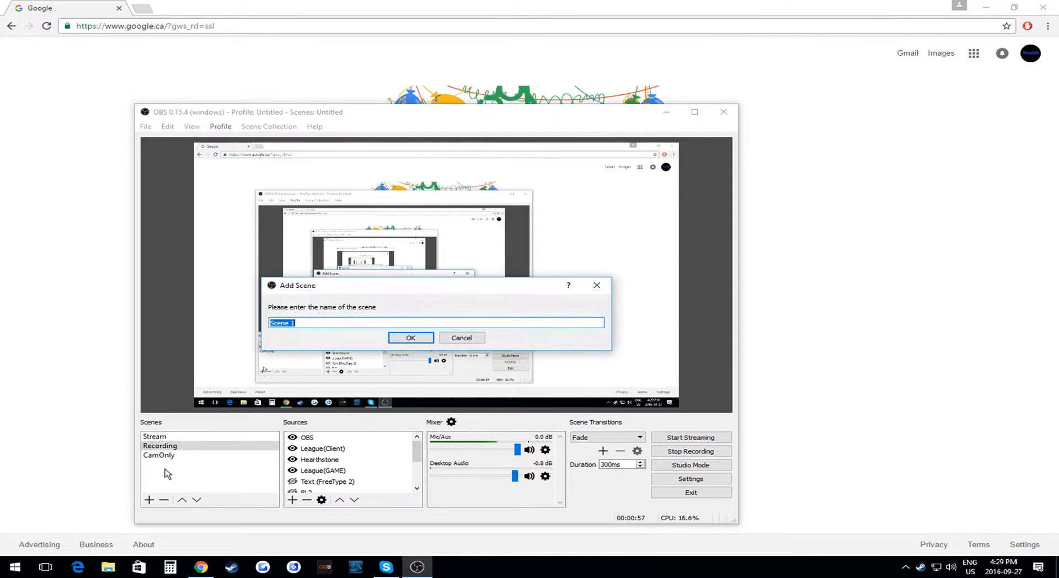
left_click(405, 337)
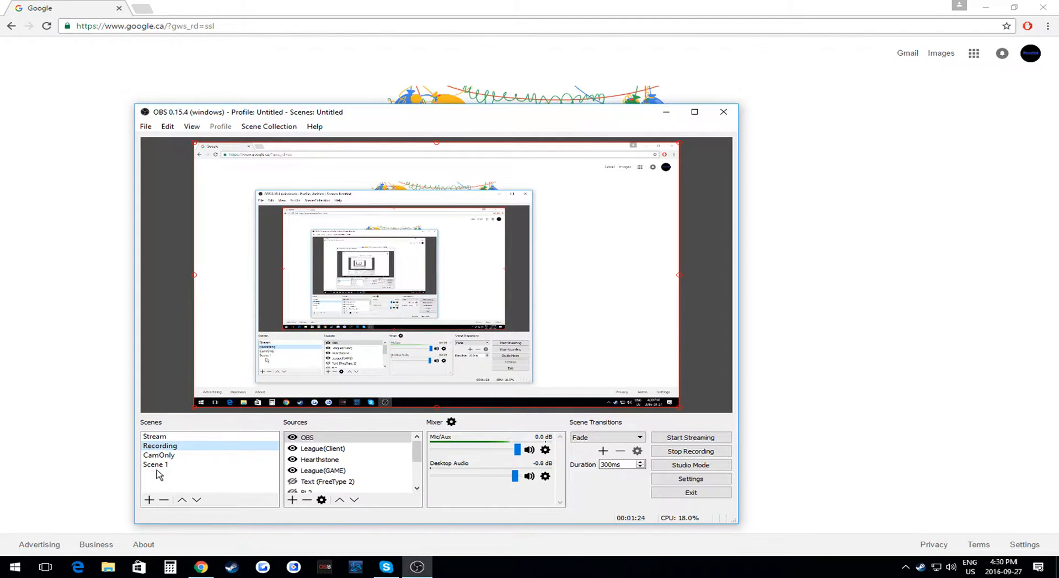
mouse_move(515, 450)
left_mouse_down()
mouse_move(497, 450)
mouse_move(512, 450)
left_mouse_up()
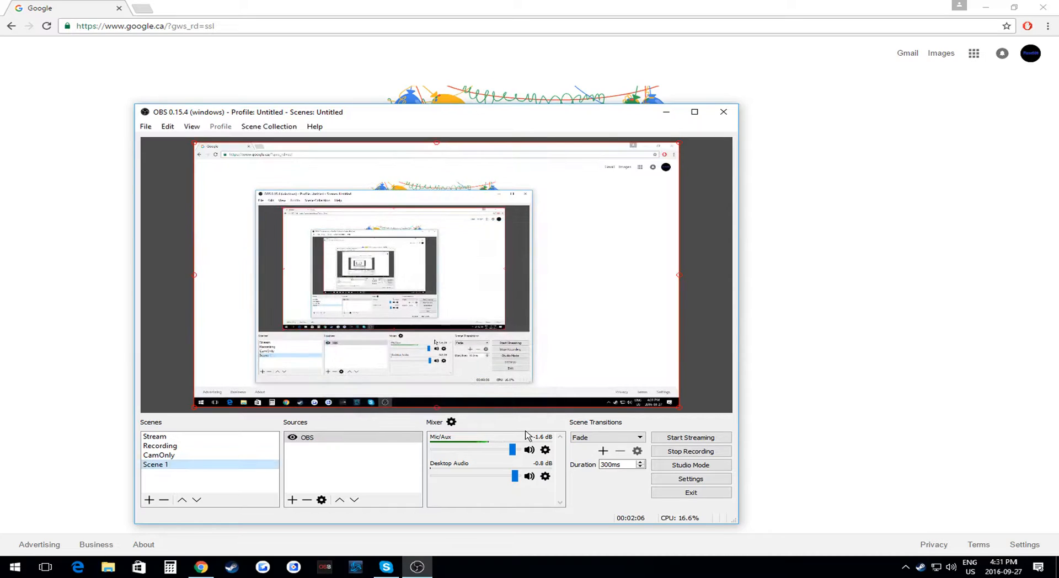
Step: Create a display capture source named "wseiofhnawi" in Scene 1 and remove it again
left_click(291, 500)
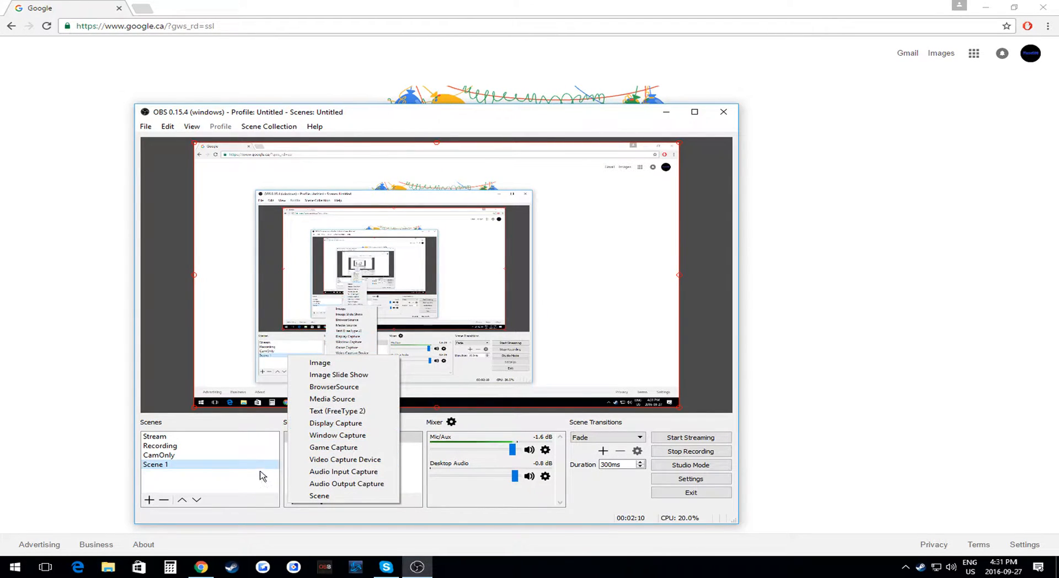
left_click(245, 504)
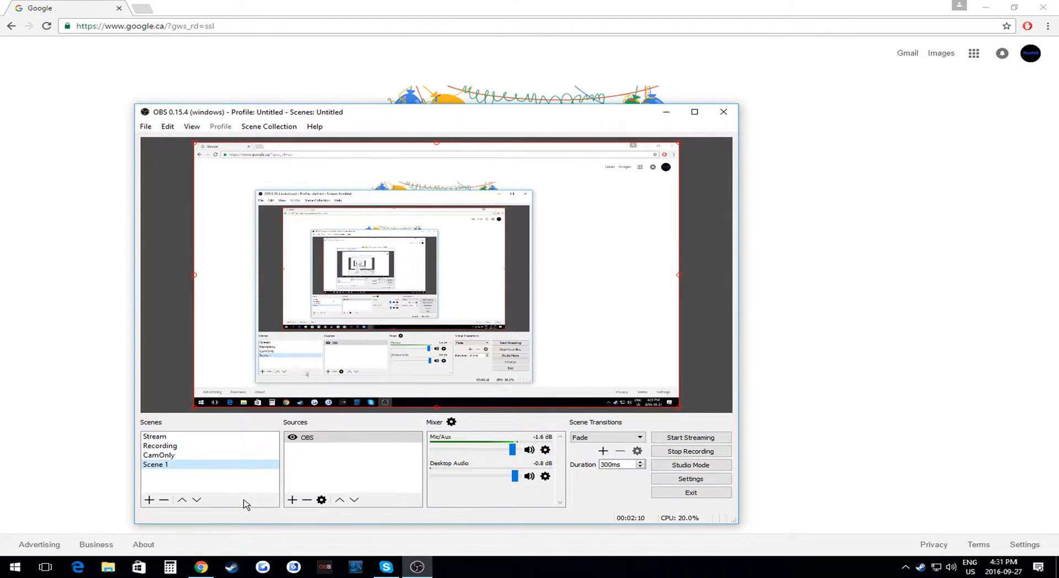
left_click(293, 500)
left_click(354, 417)
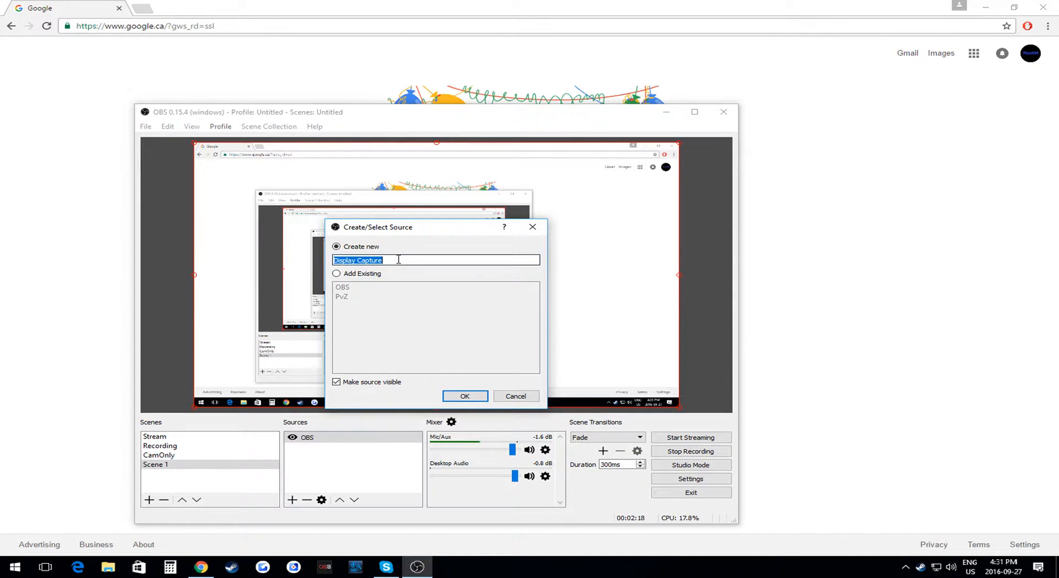
type("wseiofhnawi")
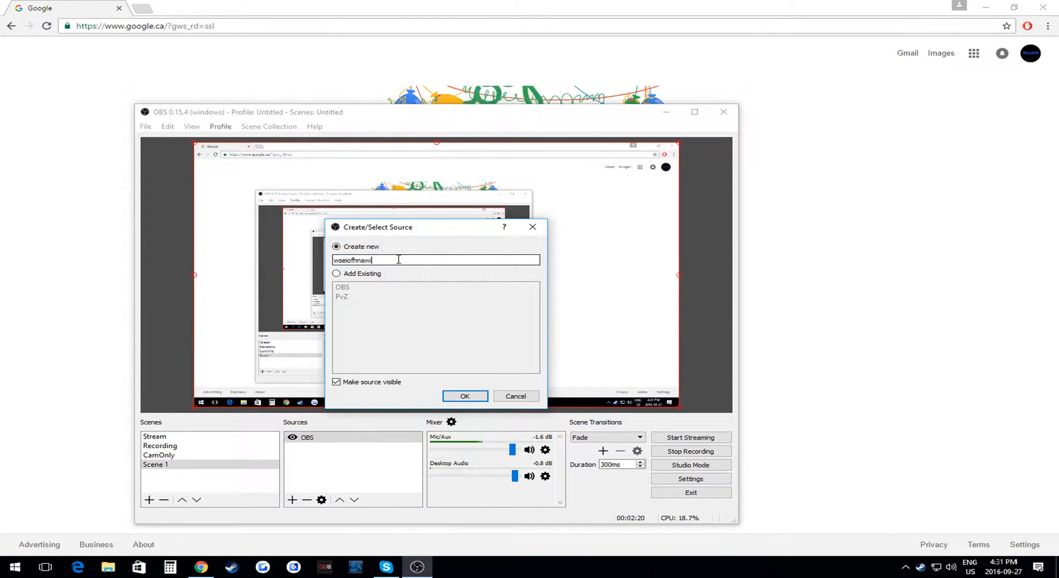
key("Return")
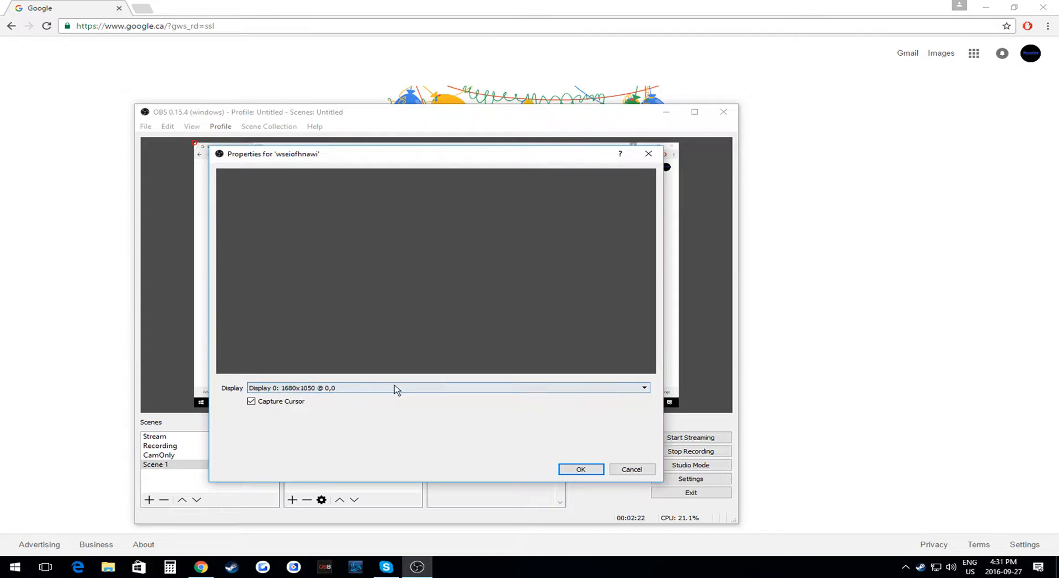
left_click(618, 466)
left_click(307, 499)
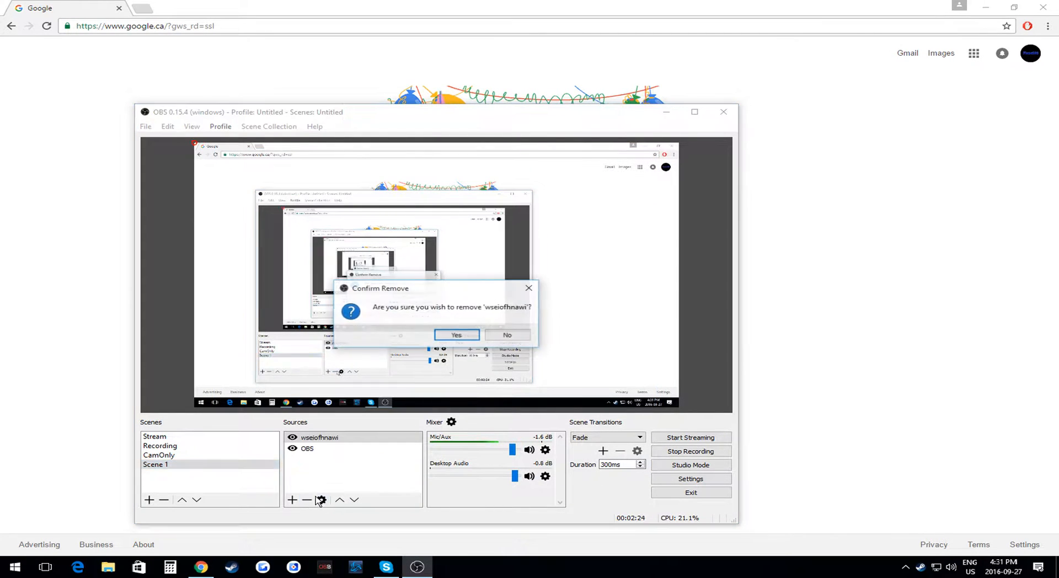
key("Return")
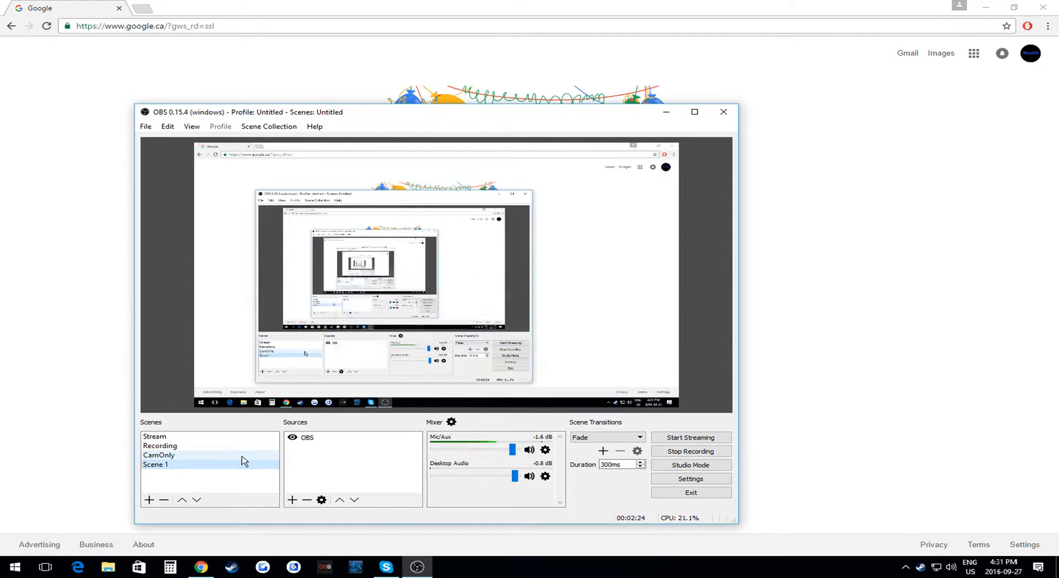
Step: Rename the scene Scene 1 as "Examples"
right_click(163, 470)
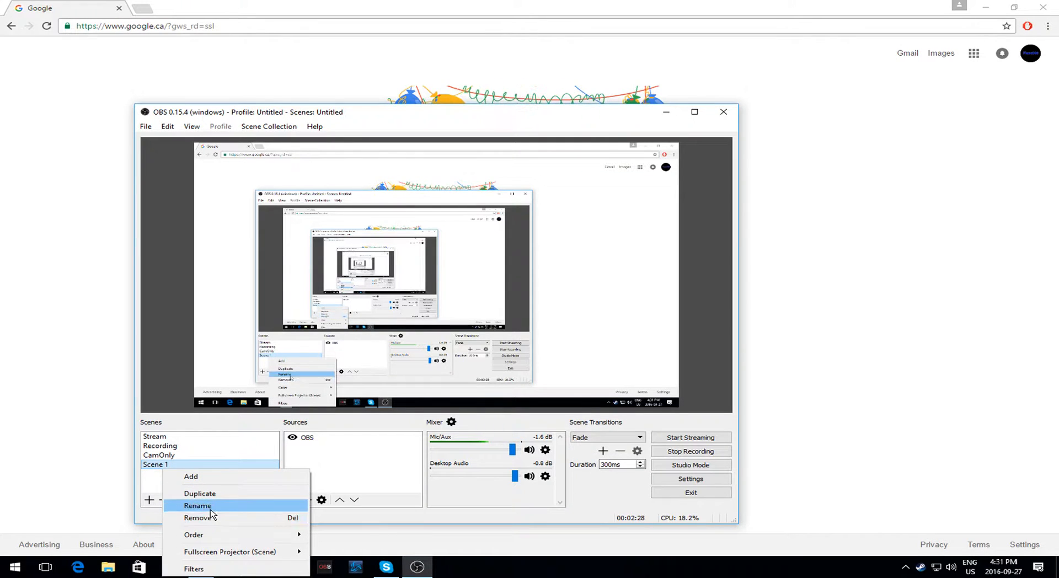
left_click(193, 503)
key("BackSpace")
key("BackSpace")
key("BackSpace")
key("BackSpace")
key("BackSpace")
key("BackSpace")
key("BackSpace")
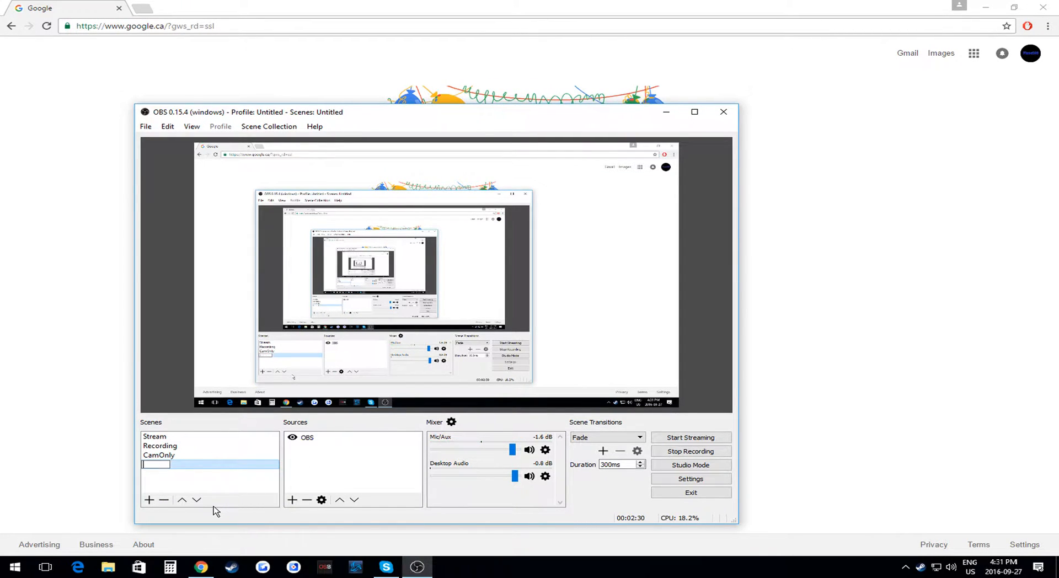
type("Examples")
key("Return")
Step: Create a new game capture source named "Call of Duty" in the Examples scene
left_click(331, 438)
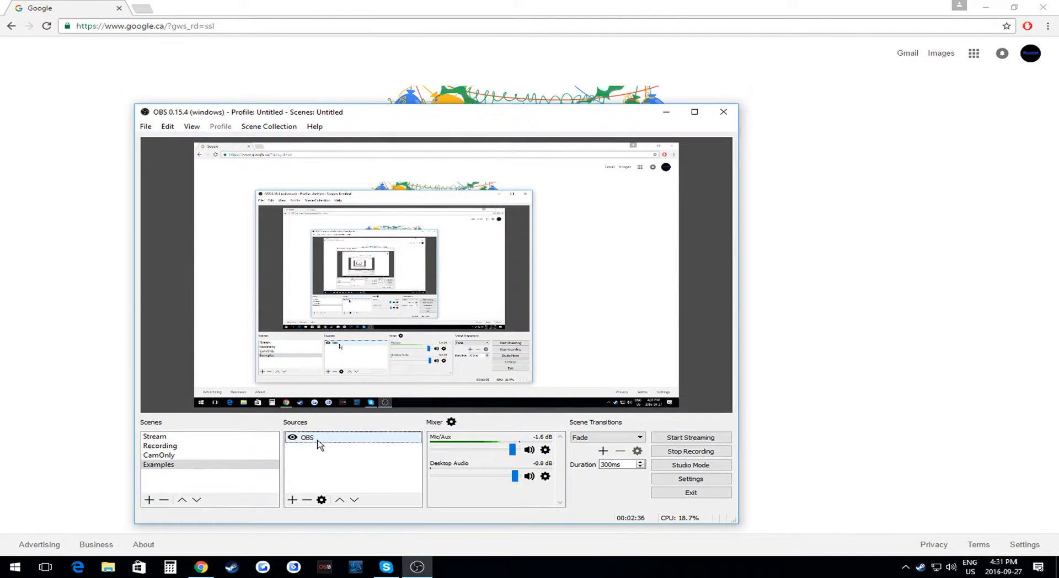
left_click(293, 499)
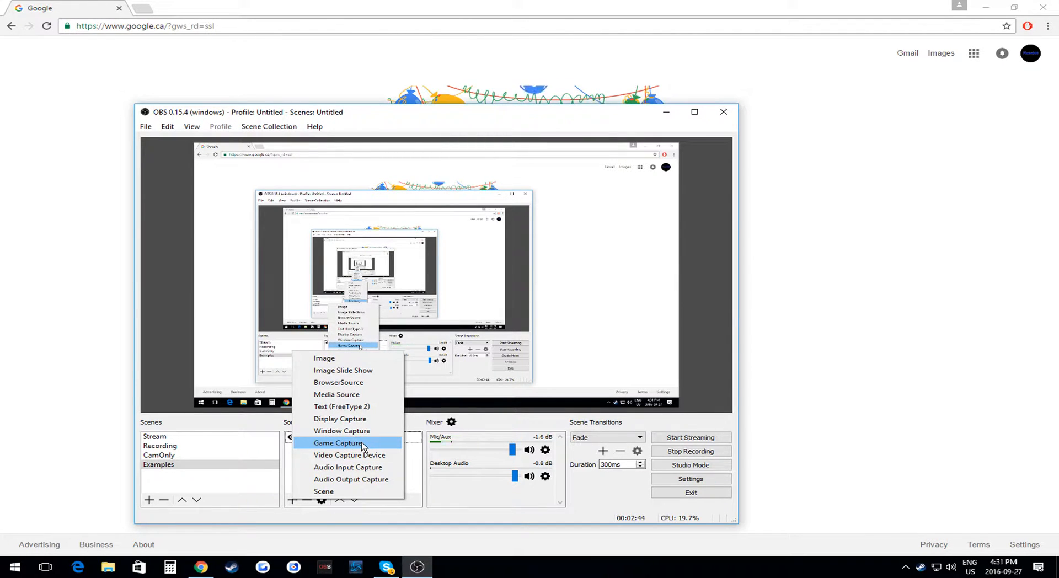
left_click(363, 444)
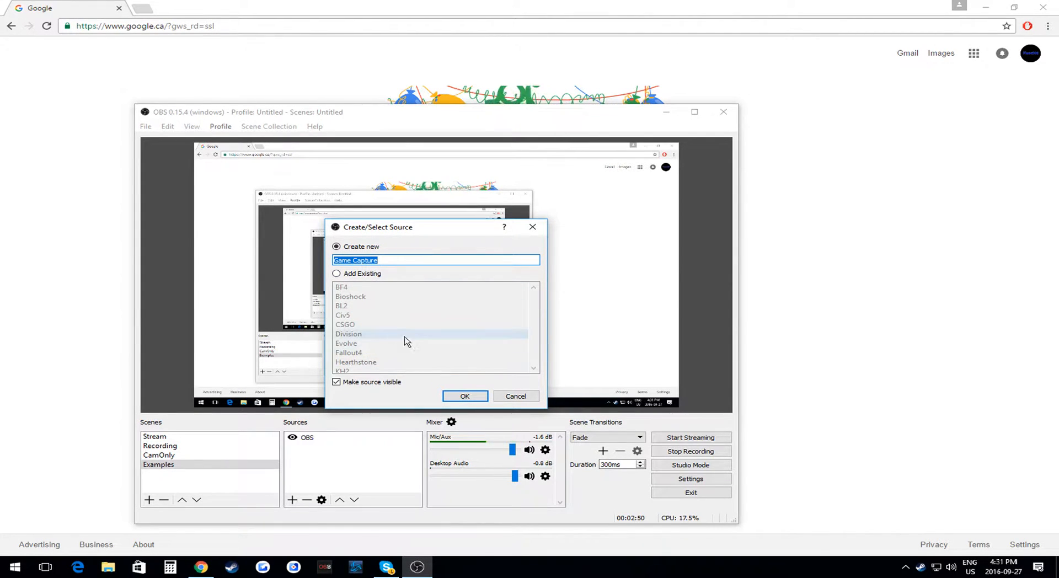
left_click(345, 276)
scroll(436, 325, "down", 5)
scroll(436, 331, "up", 6)
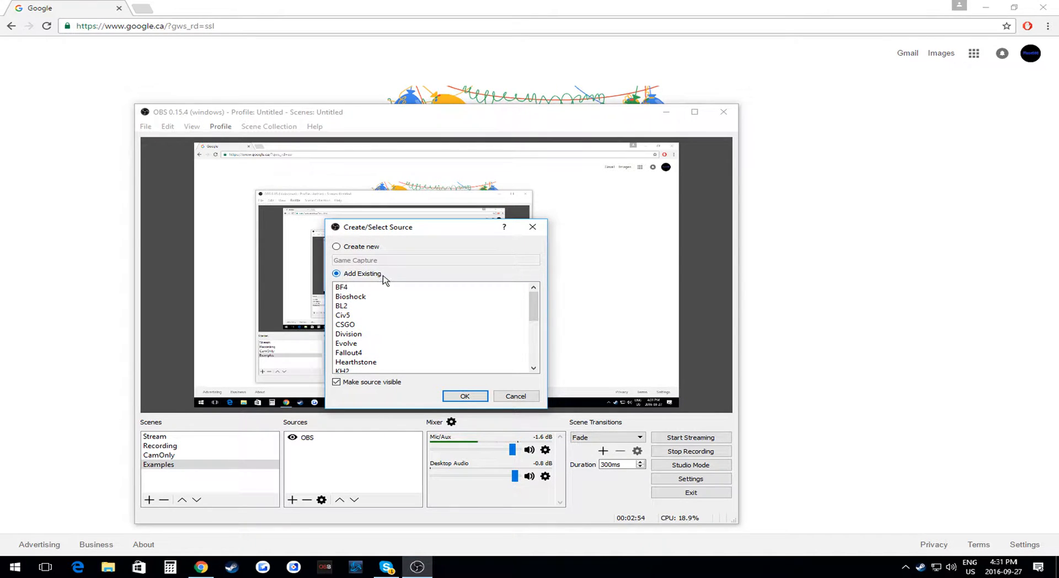
left_click(336, 246)
left_click_drag(378, 259, 52, 217)
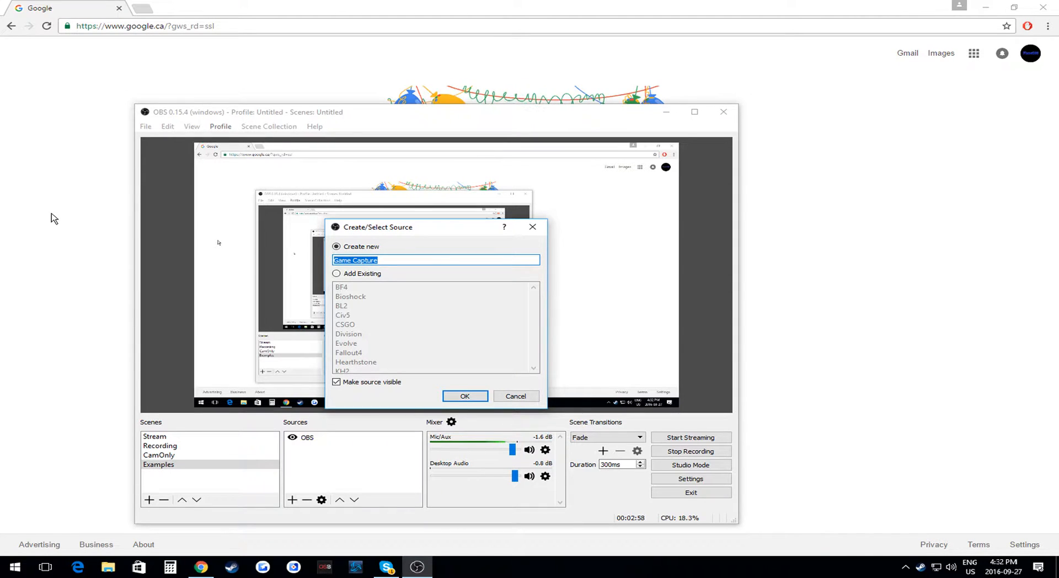
type("Call of Duty")
key("Return")
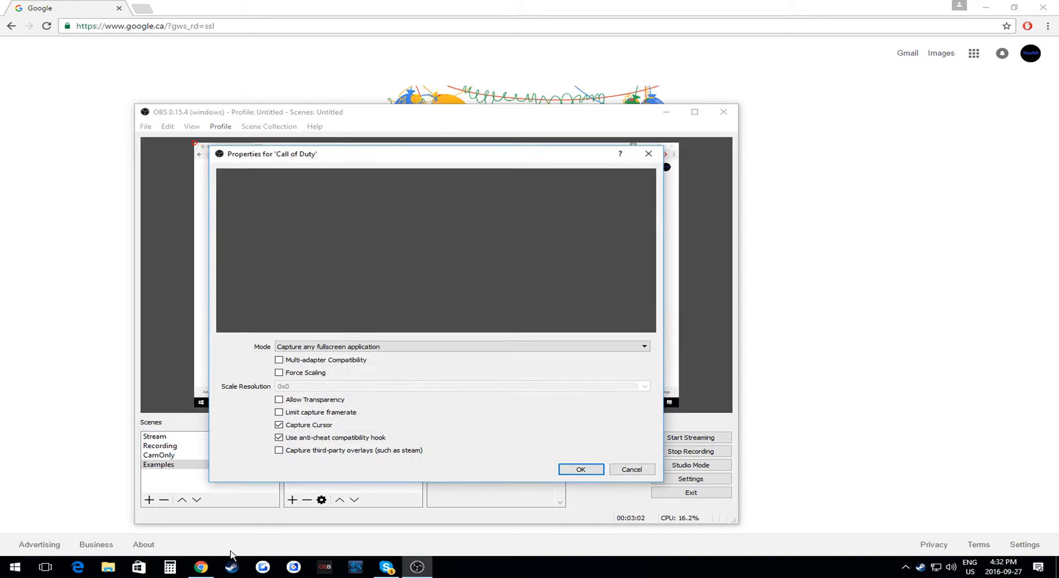
Step: Set the Call of Duty capture mode to Capture specific window, leave the window unassigned, and accept the properties
left_click(333, 347)
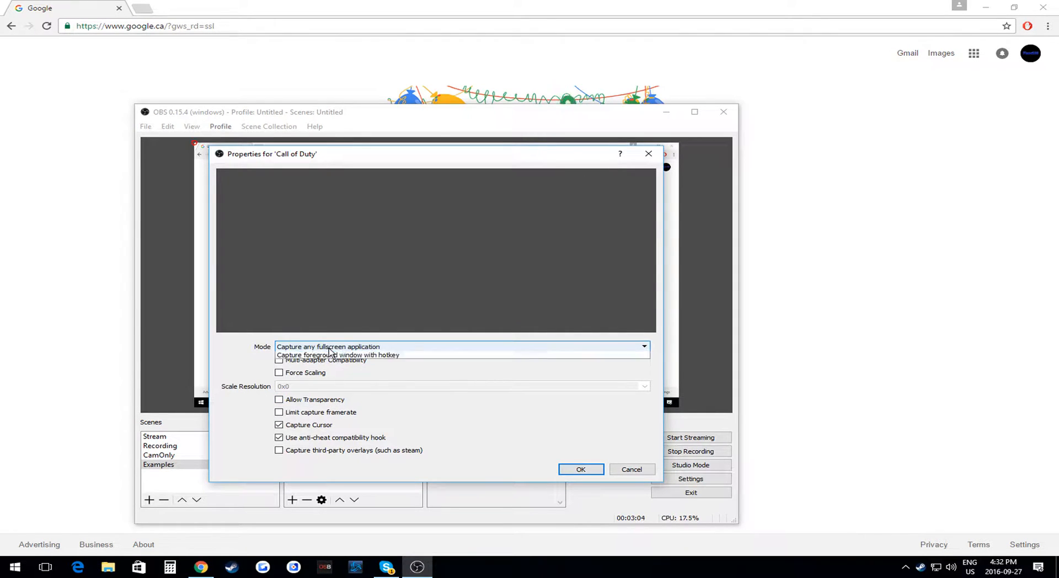
left_click(341, 366)
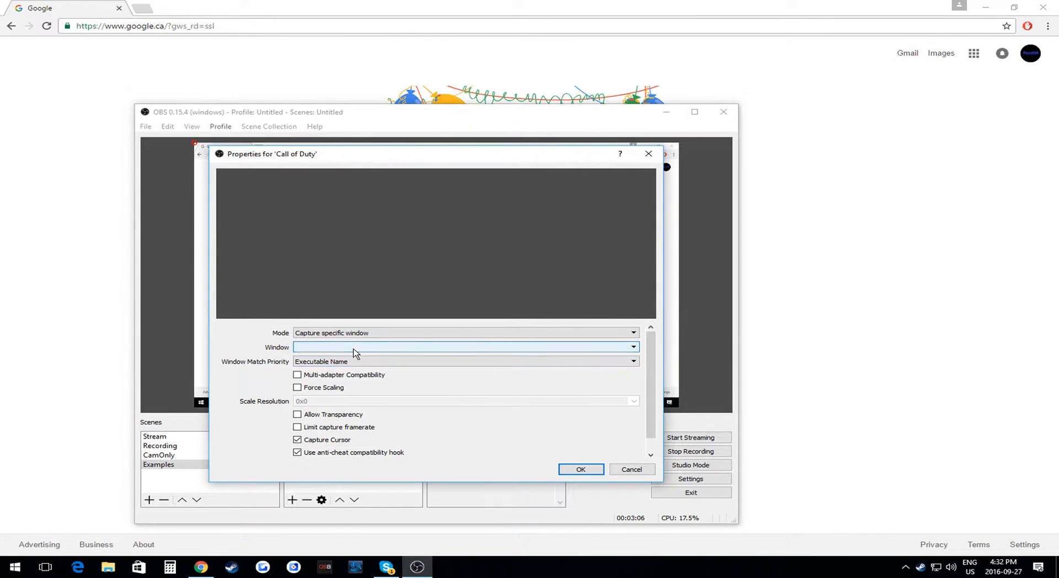
left_click(355, 347)
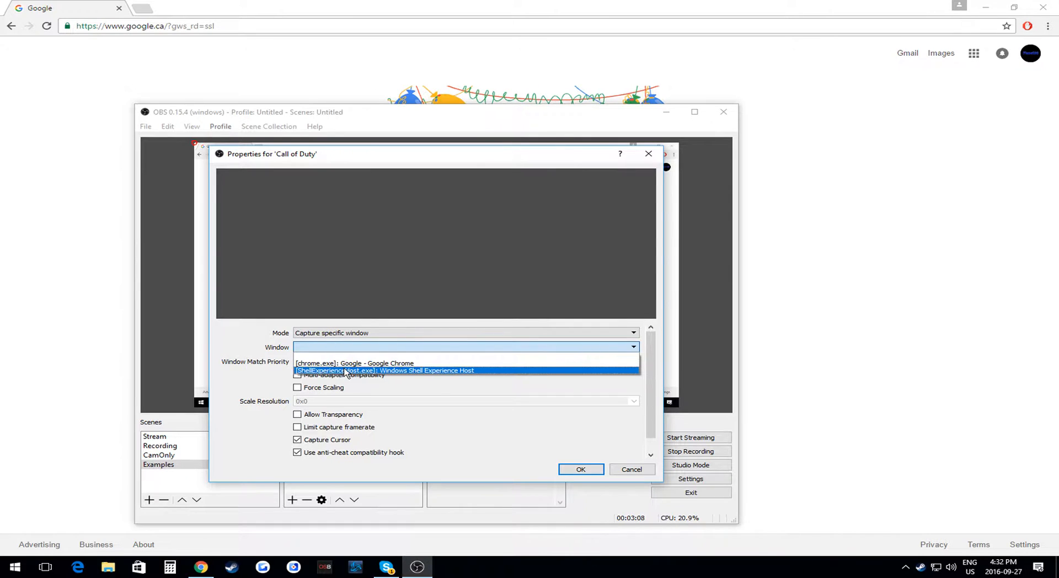
left_click(406, 354)
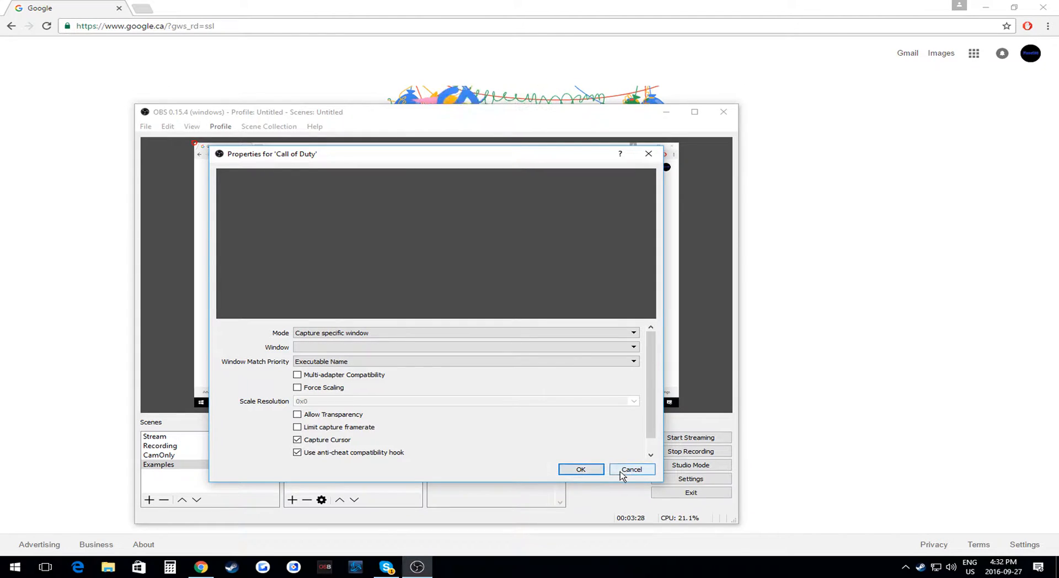
left_click(584, 470)
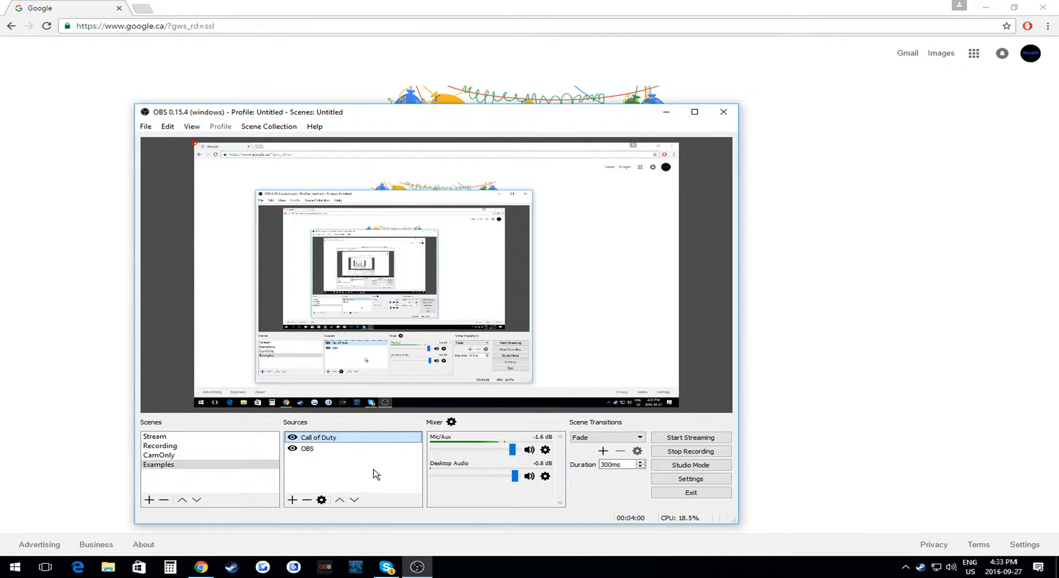
Step: Remove the Call of Duty source from the Examples scene
left_click(308, 499)
key("Return")
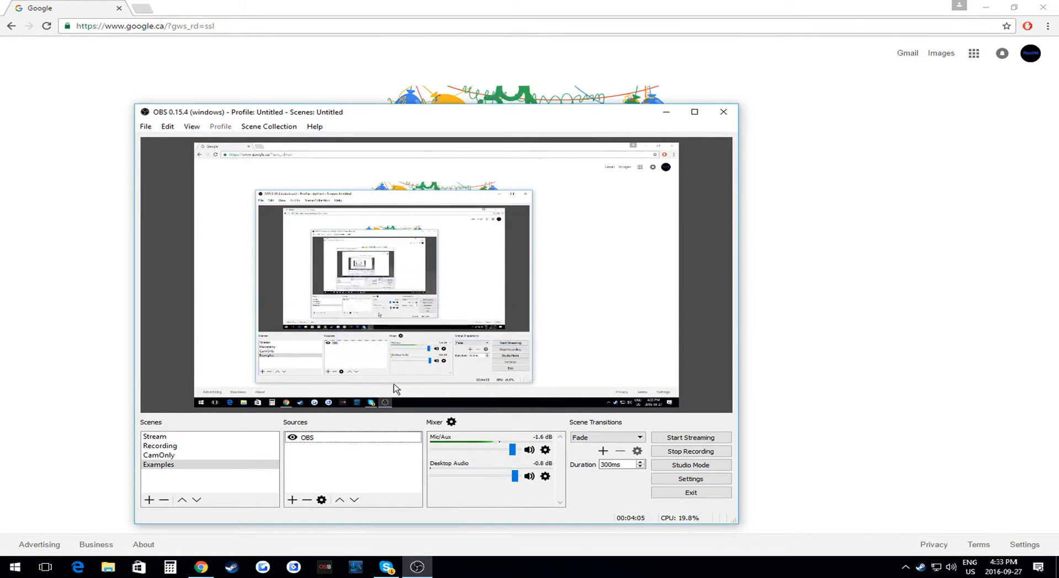
left_click(293, 500)
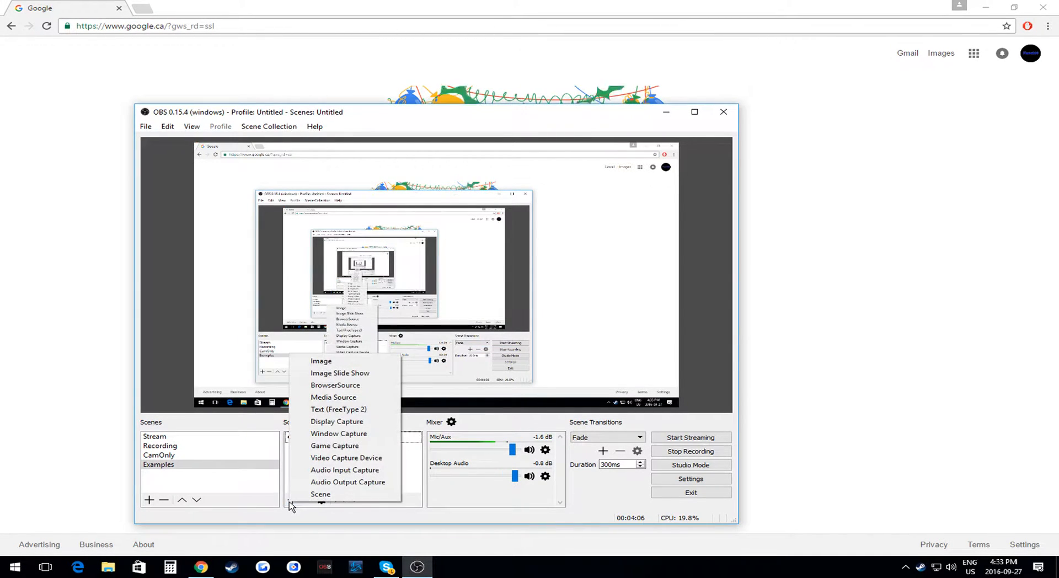
left_click(345, 409)
left_click(516, 395)
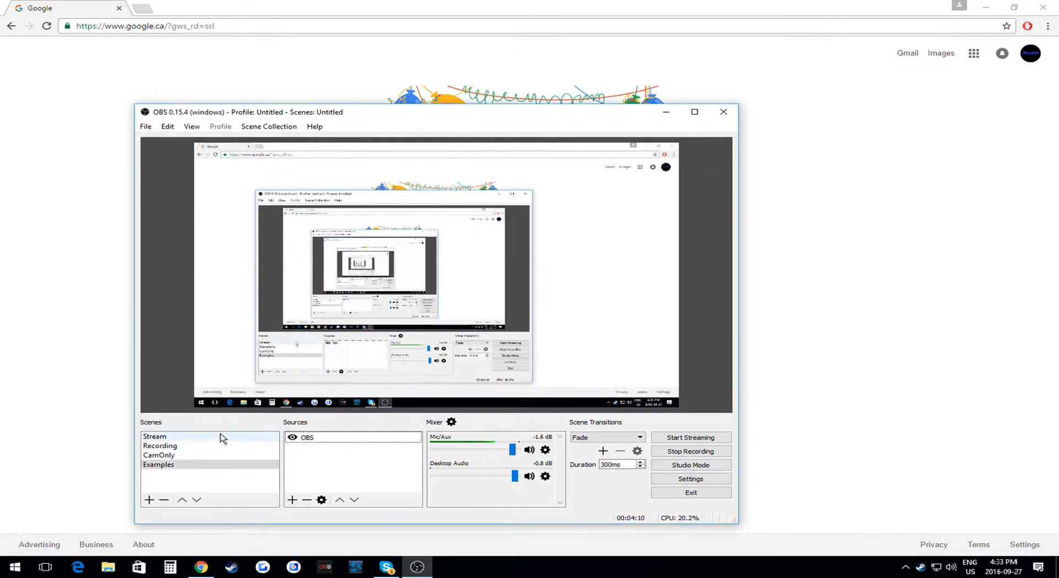
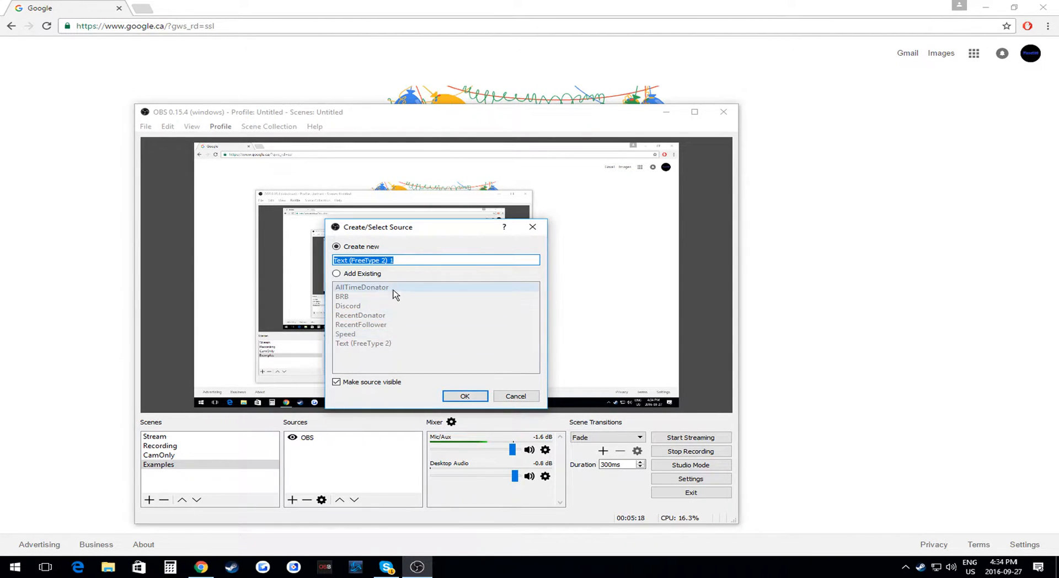
left_click(523, 396)
Step: Remove the Text (FreeType 2) source from the Recording scene
left_click(213, 445)
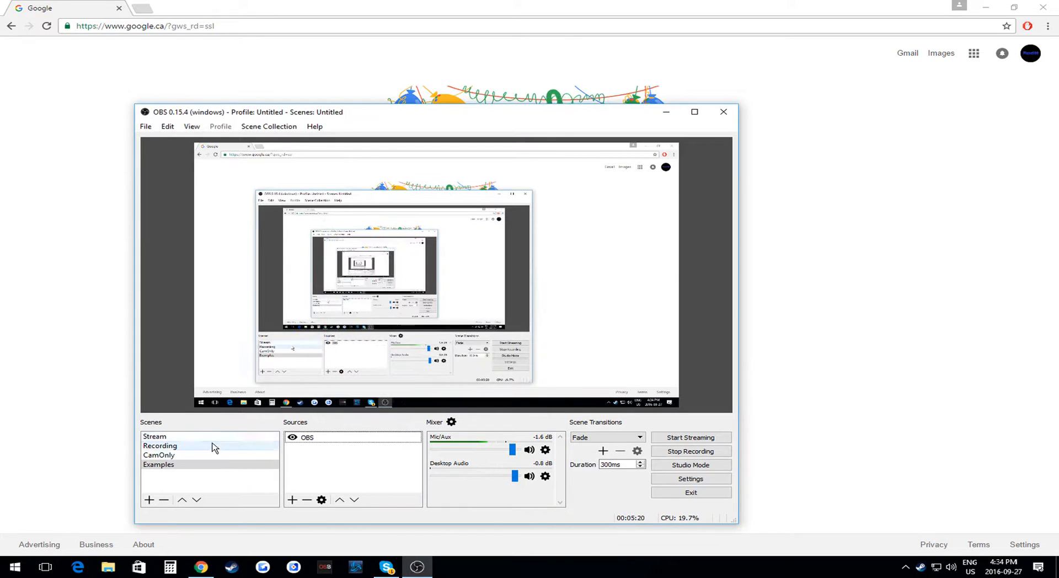
scroll(368, 466, "down", 1)
left_click(293, 449)
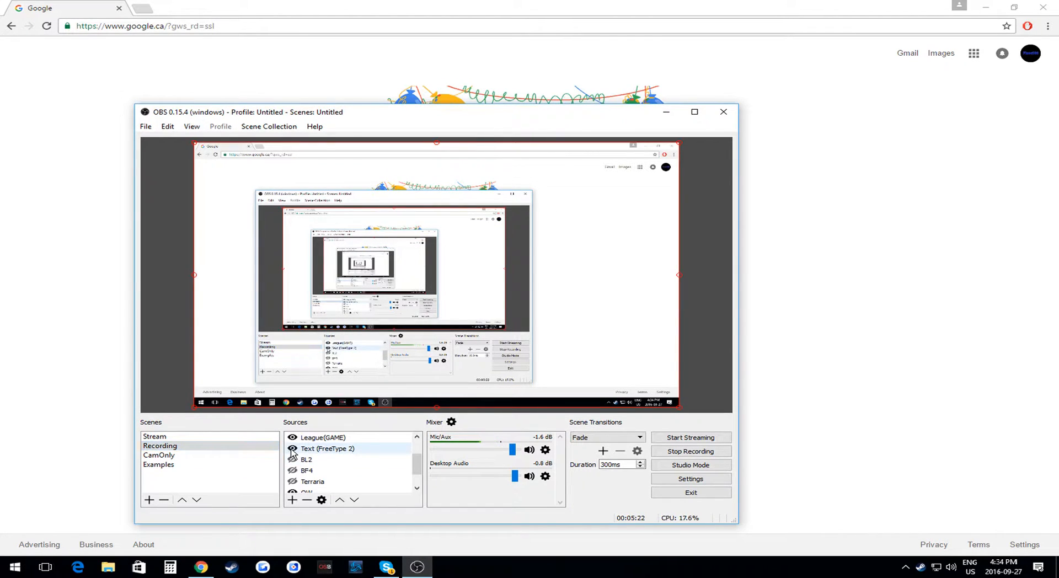
left_click(300, 449)
left_click(307, 499)
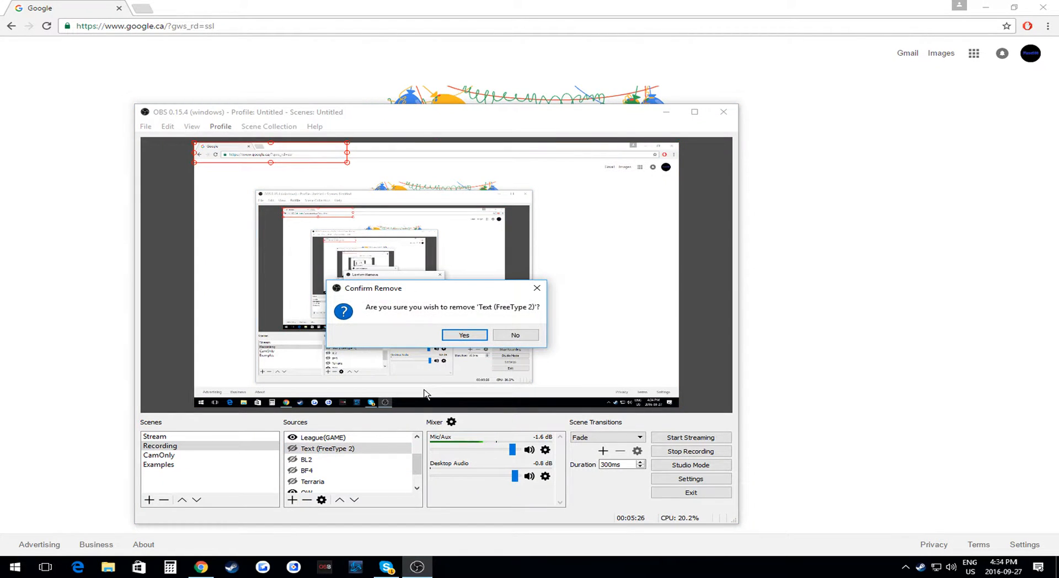
key("Return")
Step: Add a new Text (FreeType 2) source named "Example" to the Examples scene
left_click(187, 464)
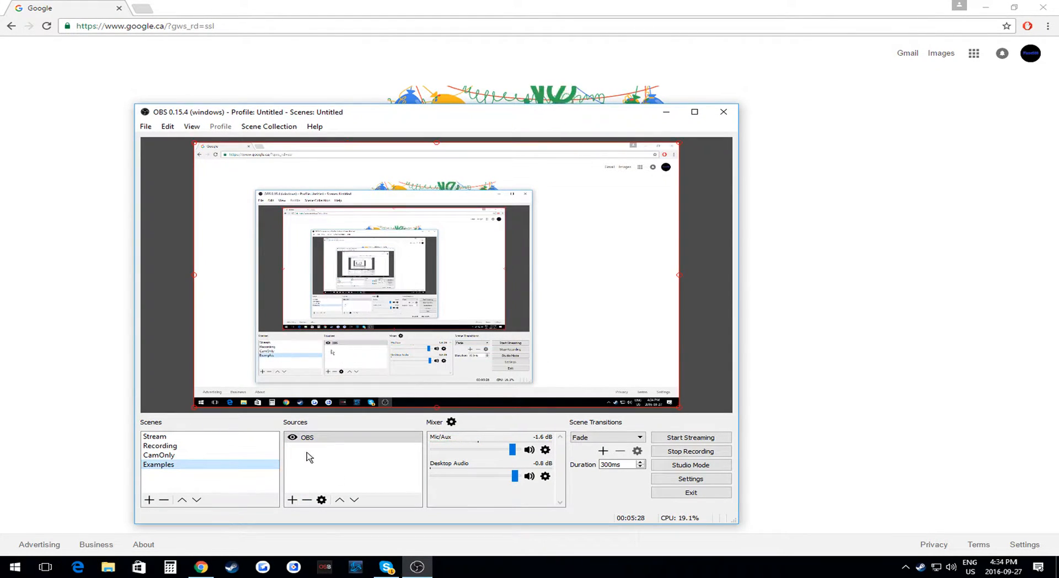
left_click(293, 500)
left_click(331, 338)
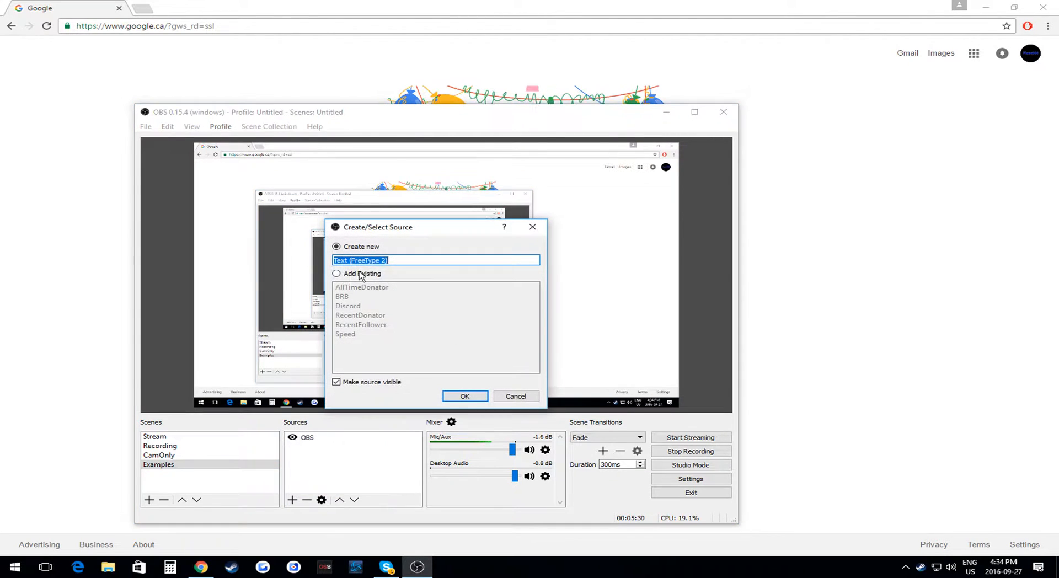
type("Example")
key("Return")
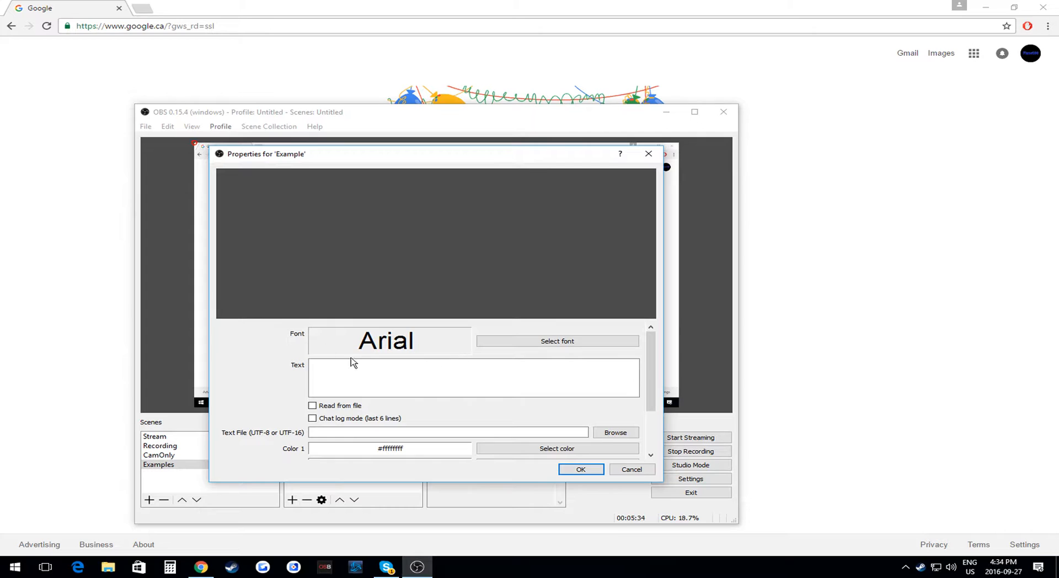
left_click(549, 342)
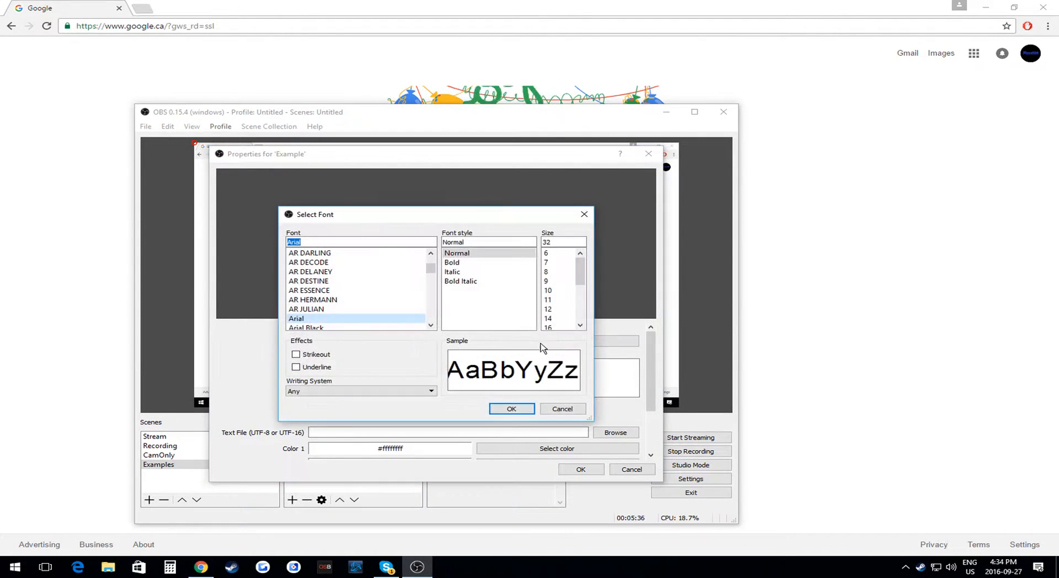
scroll(348, 261, "down", 8)
scroll(373, 290, "up", 12)
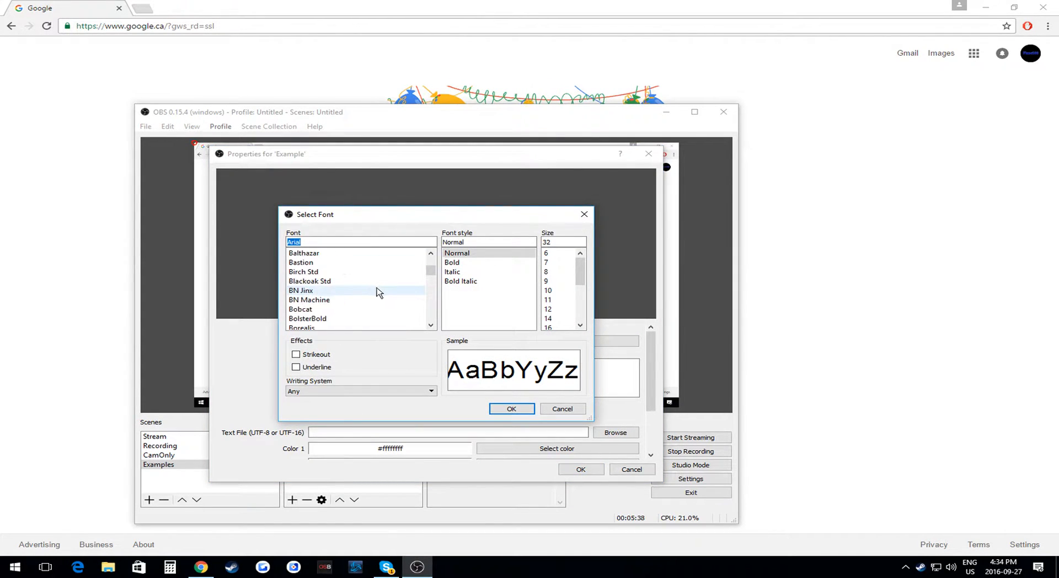
scroll(392, 291, "up", 1)
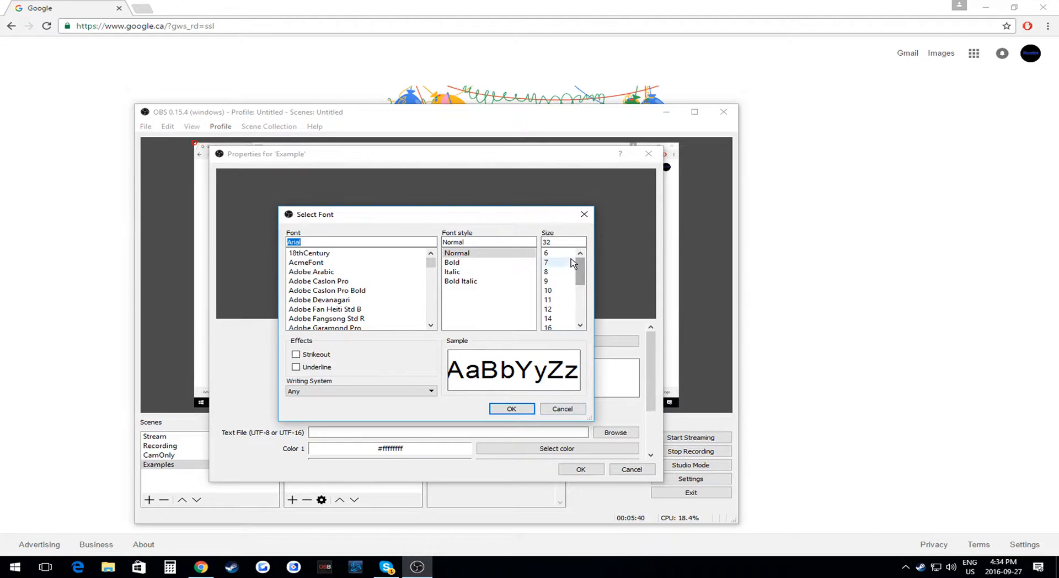
key("s")
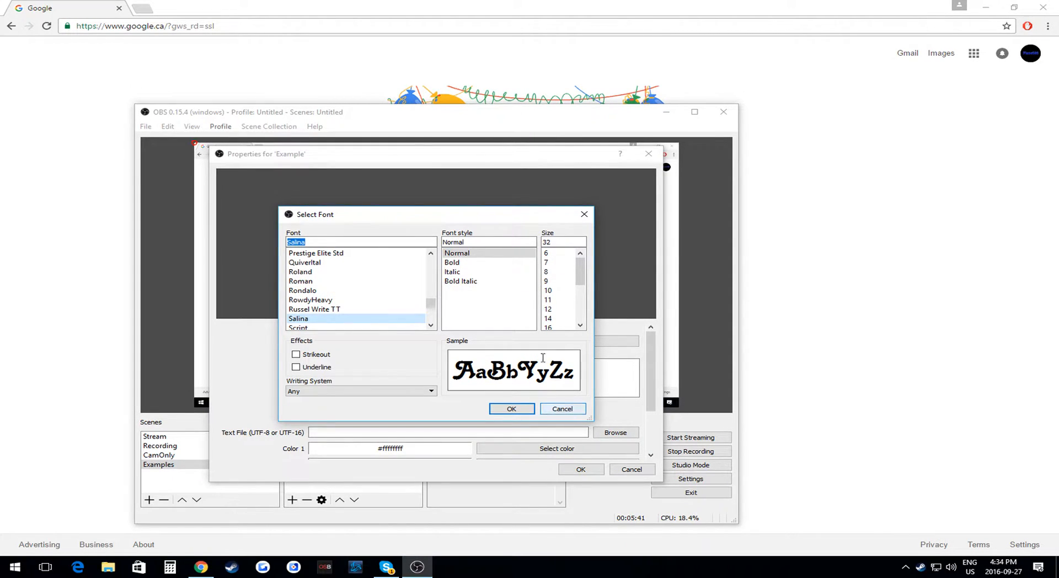
left_click(489, 272)
left_click(490, 282)
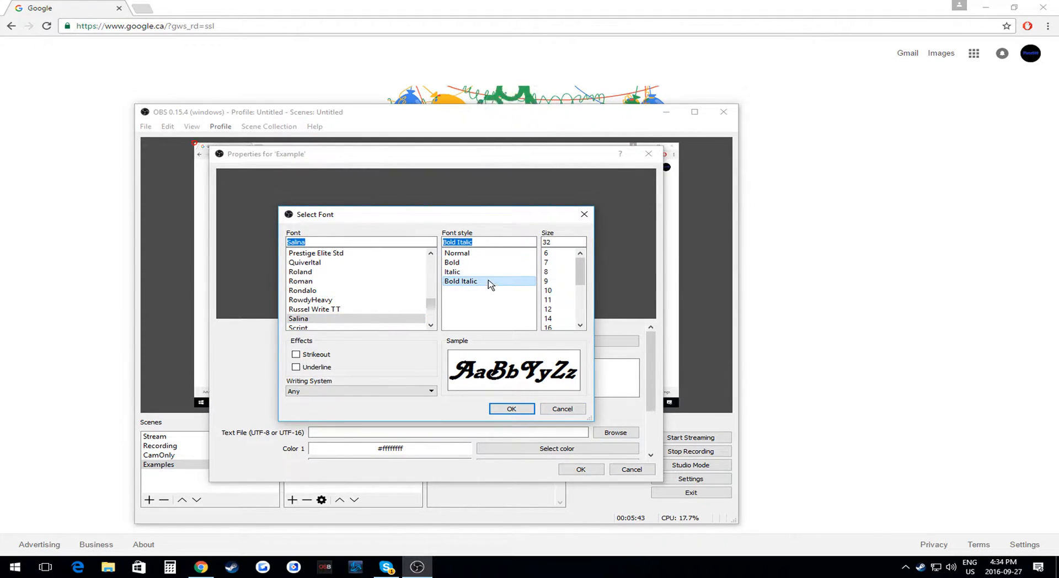
left_click(562, 409)
Step: Try "Hello", "Hey" and "What's up" as the text of the Example source
left_click(387, 368)
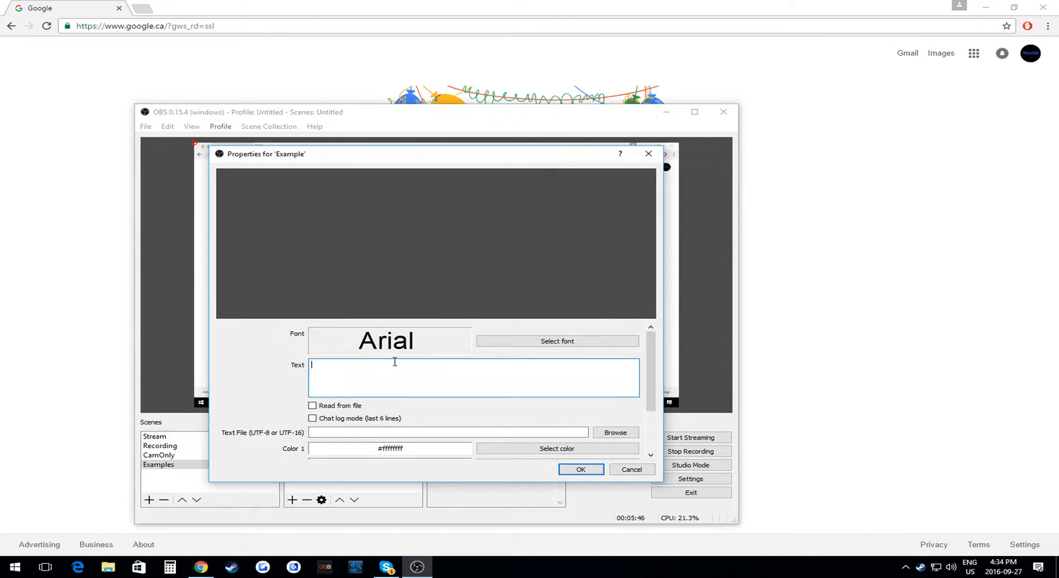
type("Hello")
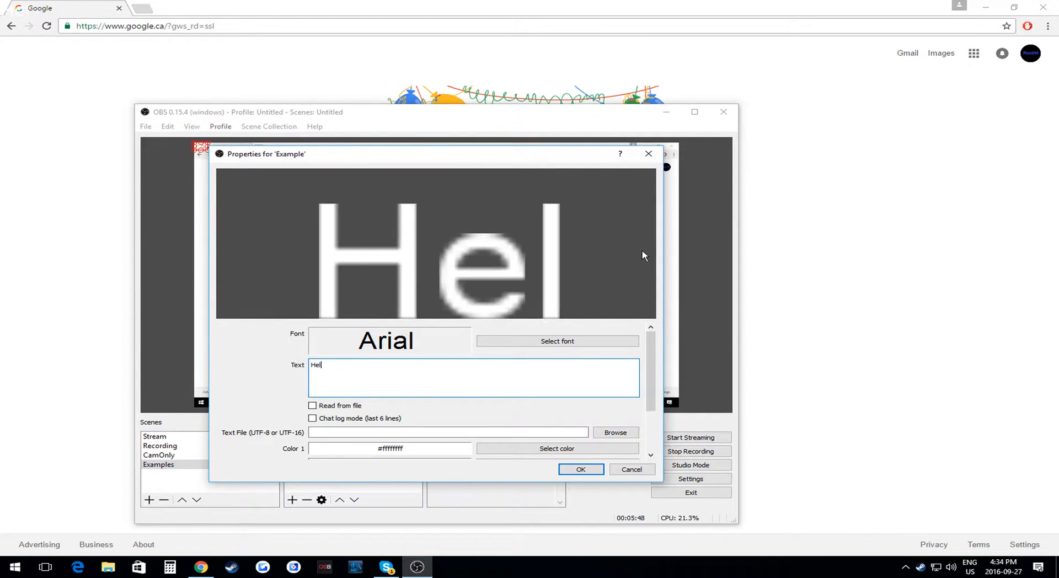
key("BackSpace")
key("BackSpace")
key("BackSpace")
key("BackSpace")
key("BackSpace")
type("Hey")
key("BackSpace")
key("BackSpace")
key("BackSpace")
type("What's up")
key("BackSpace")
key("BackSpace")
key("BackSpace")
key("BackSpace")
key("BackSpace")
key("BackSpace")
key("BackSpace")
key("BackSpace")
key("BackSpace")
Step: Set the Example source's text to "Hello", keep reading from a file disabled, and accept the properties
type("Hello")
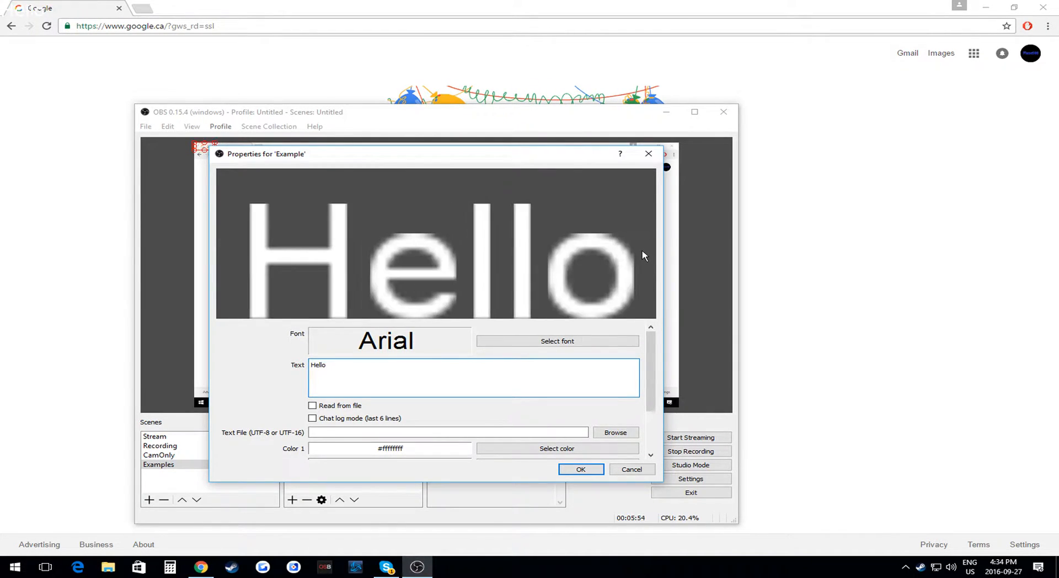
left_click(323, 406)
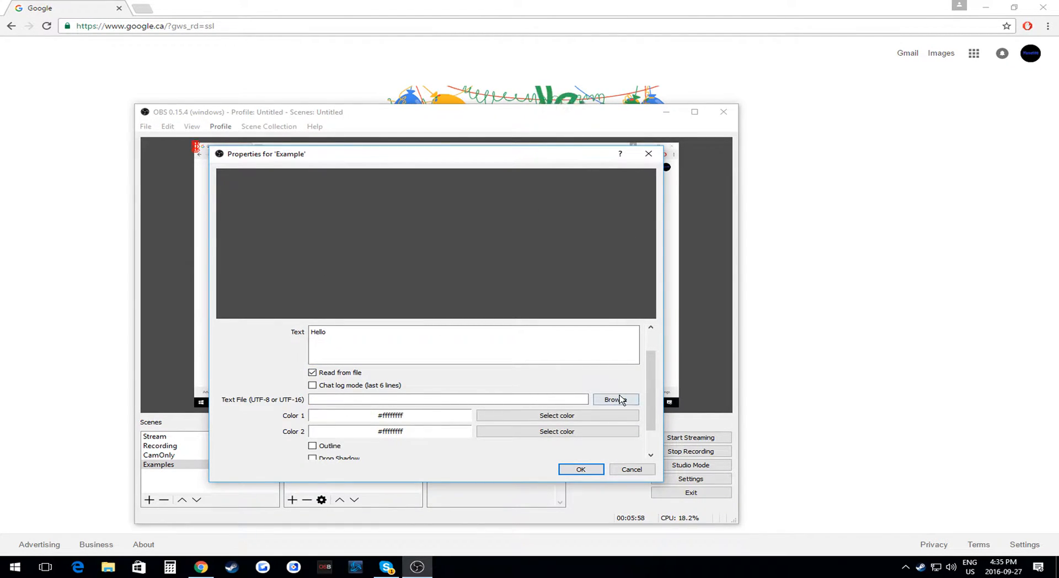
scroll(351, 401, "up", 1)
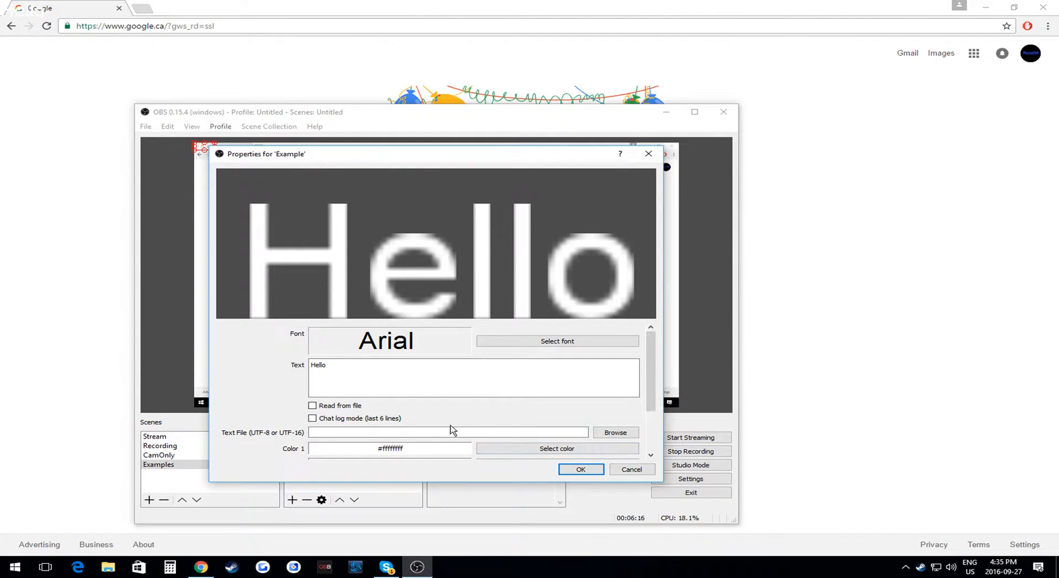
left_click(580, 470)
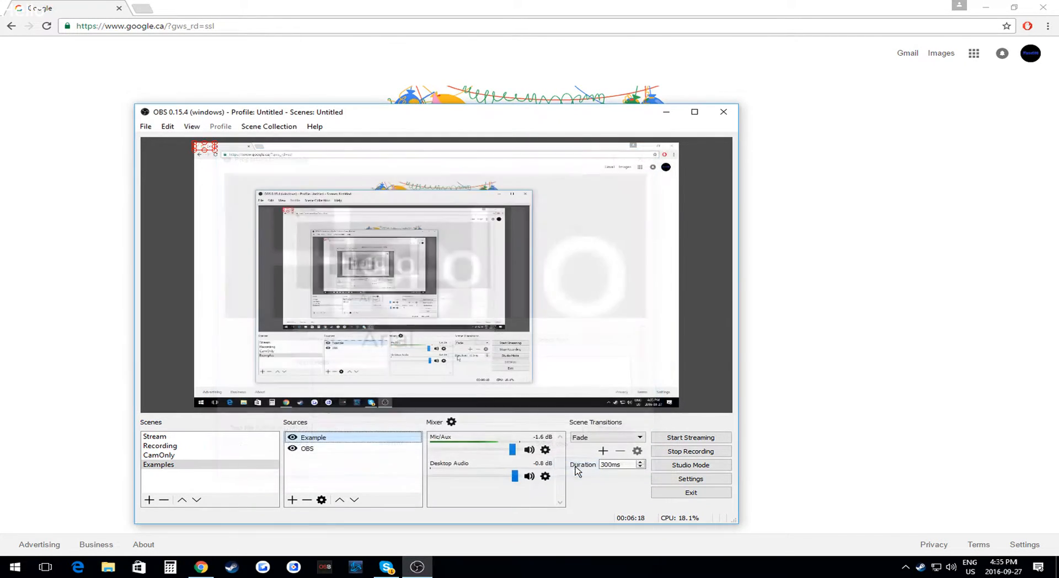
Step: Enlarge the Hello text on the canvas and move it to the lower middle of the scene
left_click_drag(216, 153, 466, 249)
left_click_drag(351, 182, 474, 293)
Step: Enable the outline for the Hello text in the source properties and accept the change
right_click(474, 293)
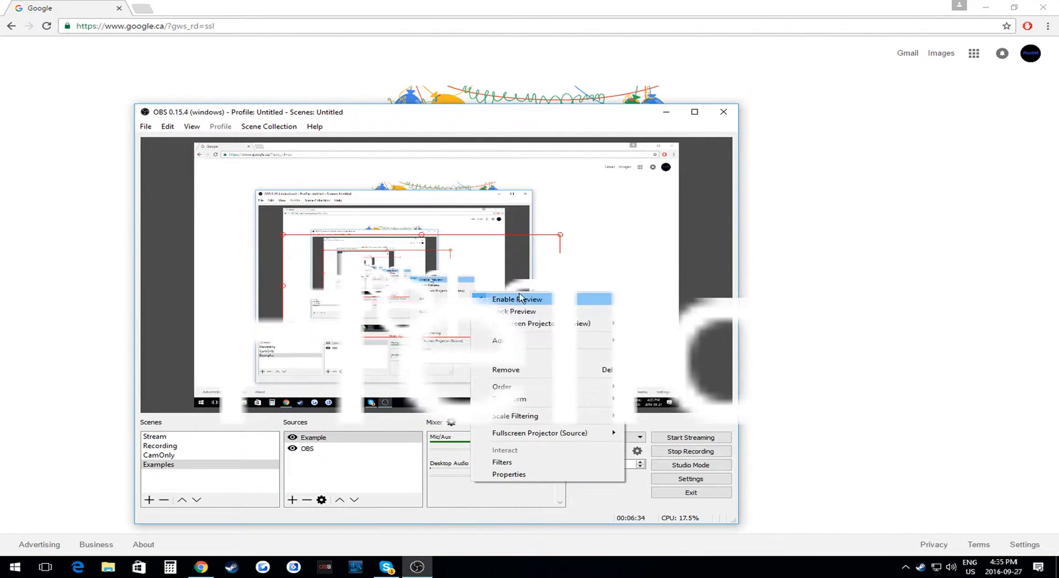
left_click(509, 478)
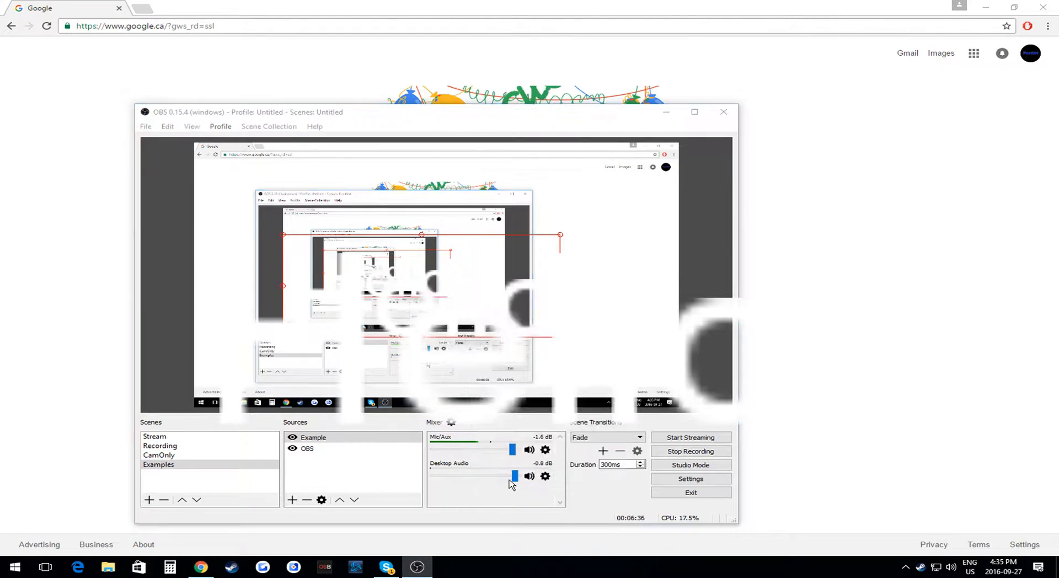
scroll(442, 389, "down", 5)
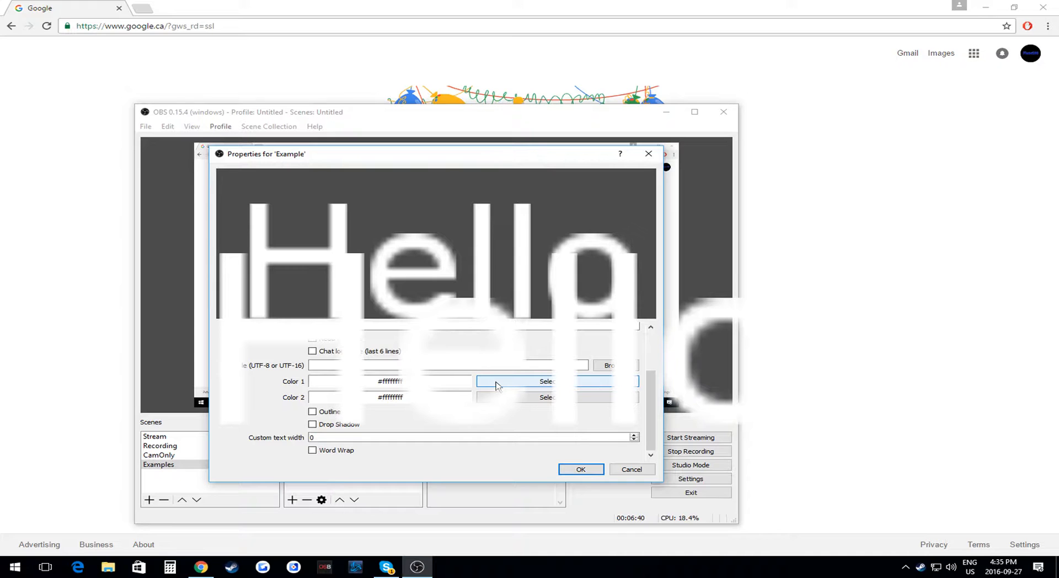
left_click(312, 411)
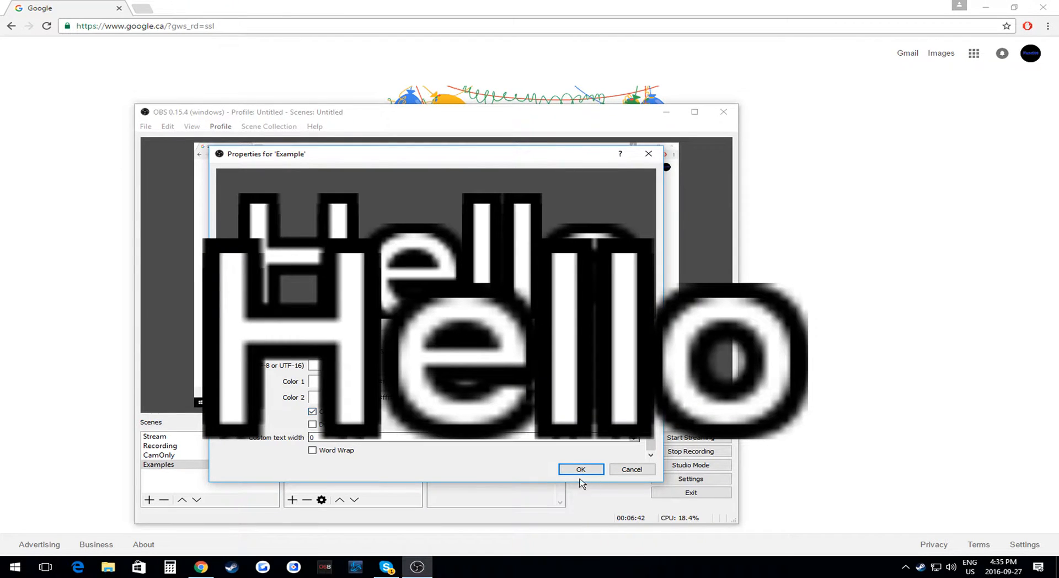
left_click(581, 469)
Step: Shrink the outlined Hello text and place it near the lower-right corner of the canvas
left_click_drag(408, 292, 503, 323)
left_click_drag(382, 268, 599, 365)
left_click(293, 499)
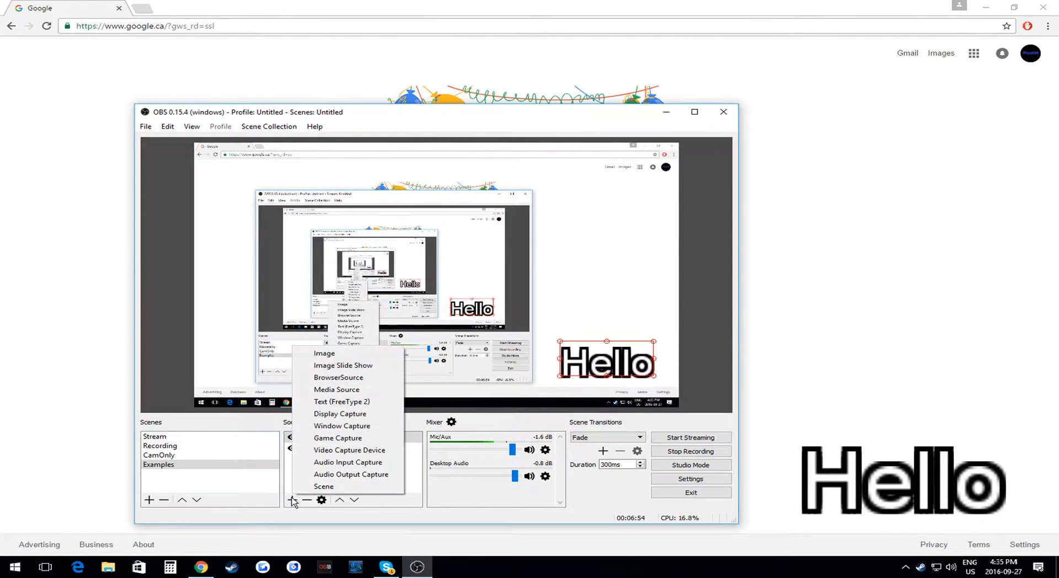
left_click(210, 497)
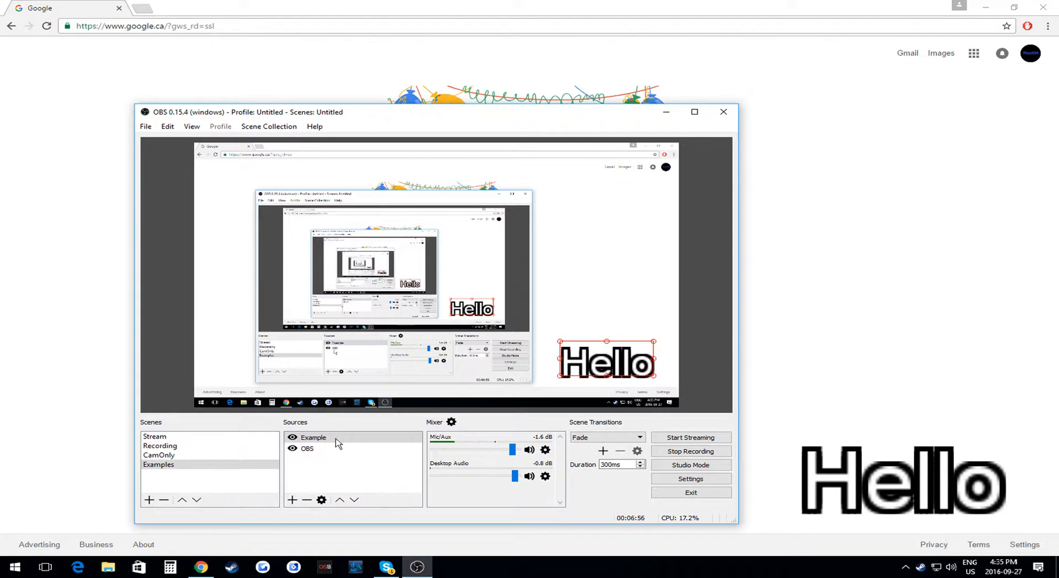
left_click_drag(594, 357, 584, 368)
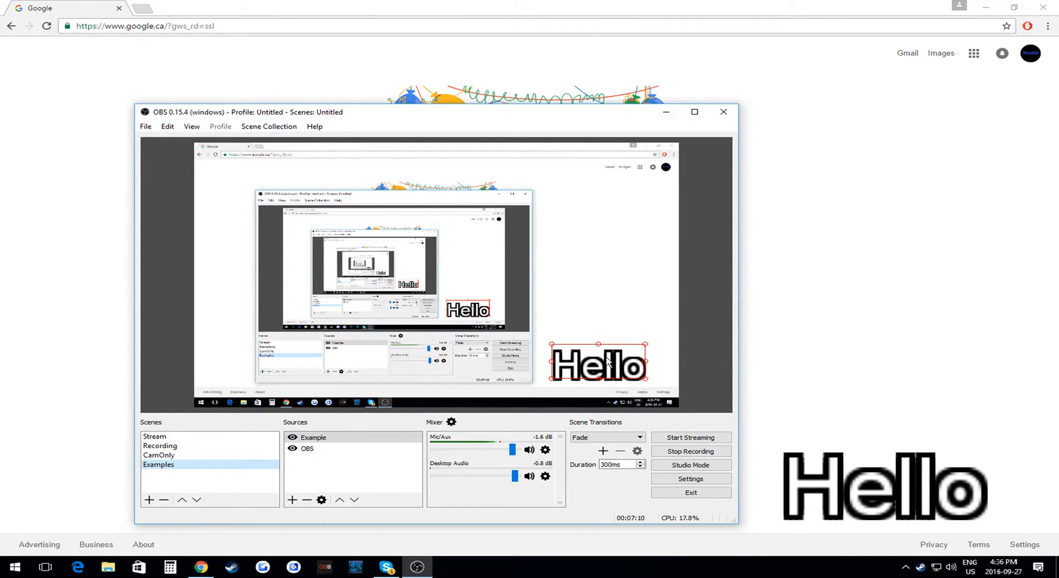
Step: Replace the Example source's text with "Remember to follow on Twitter for updates" and accept the properties
right_click(320, 438)
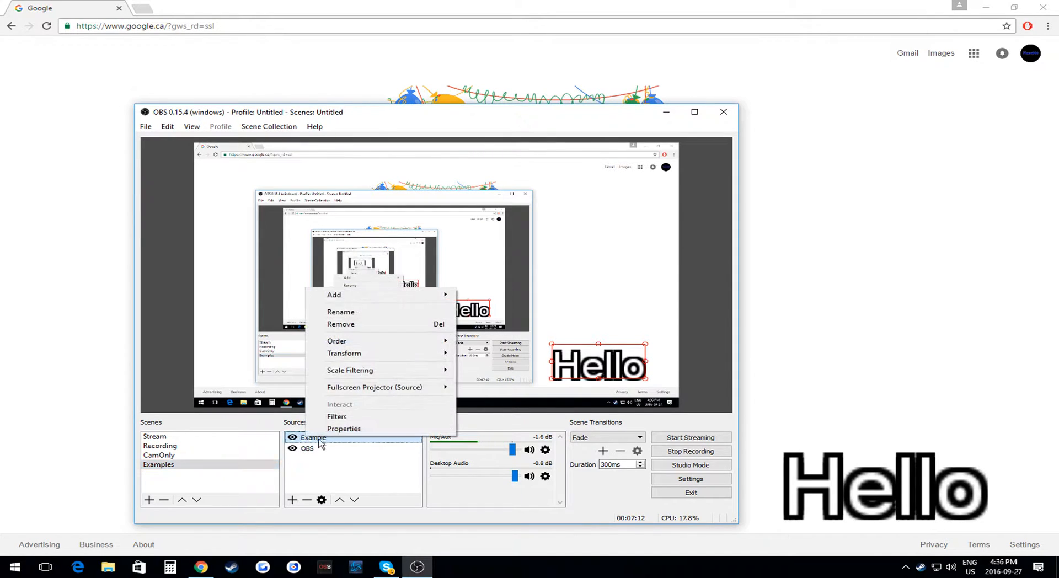
left_click(343, 429)
left_click_drag(364, 366, 1, 342)
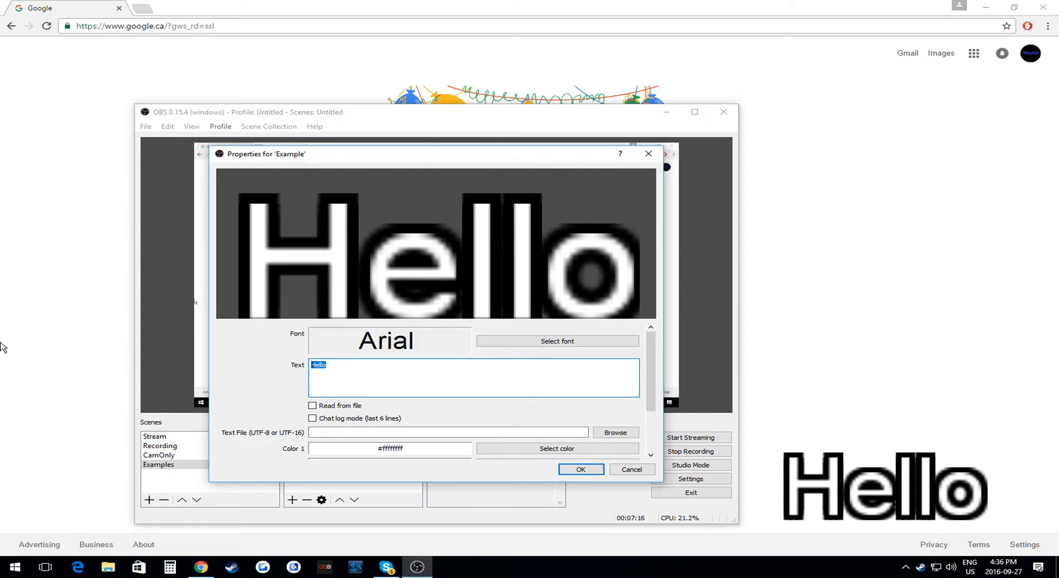
type("Remem")
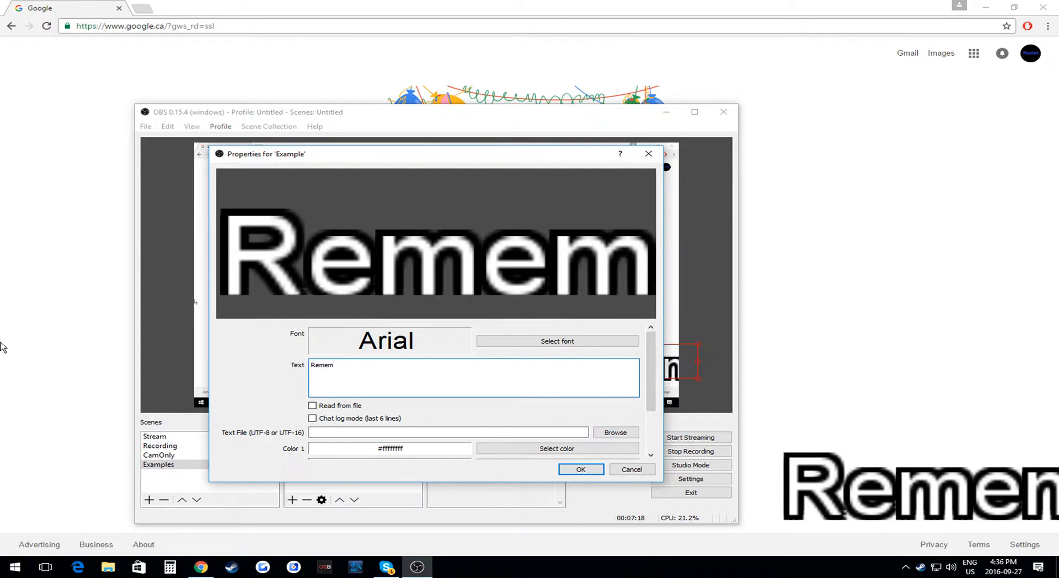
type("ber to follow on Twitter")
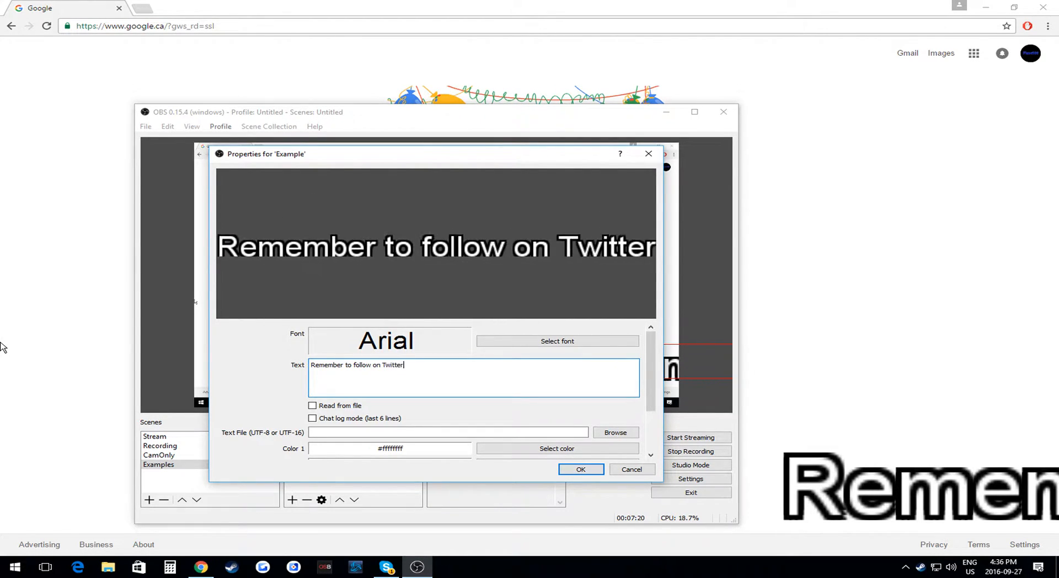
type(" for updates")
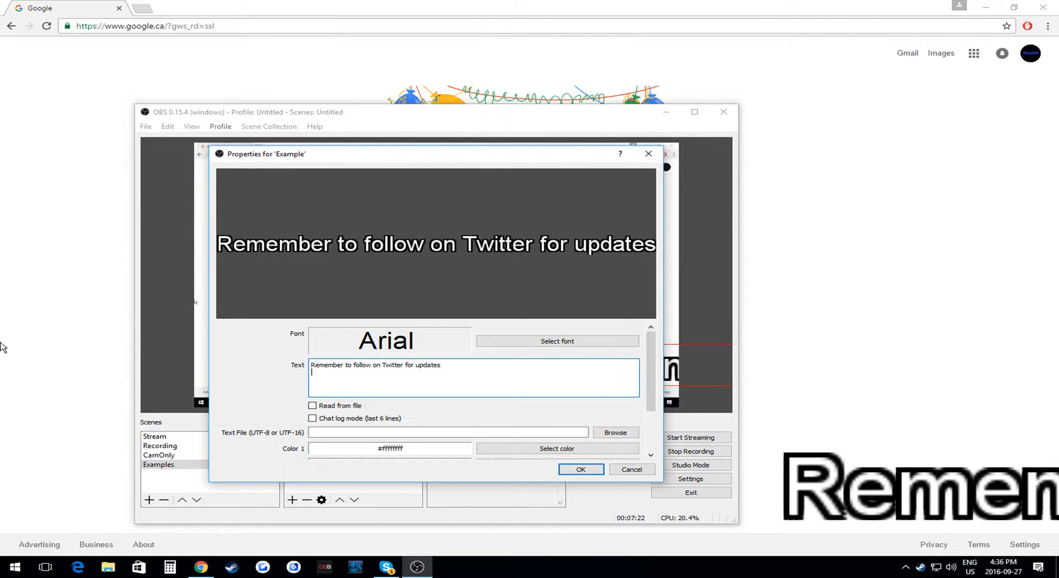
left_click(581, 470)
Step: Scale down the Twitter reminder text and place it in the canvas's lower-left corner, just above the captured taskbar
left_click_drag(649, 367, 280, 392)
left_click_drag(194, 355, 271, 359)
left_click_drag(438, 386, 333, 383)
left_click_drag(167, 359, 229, 393)
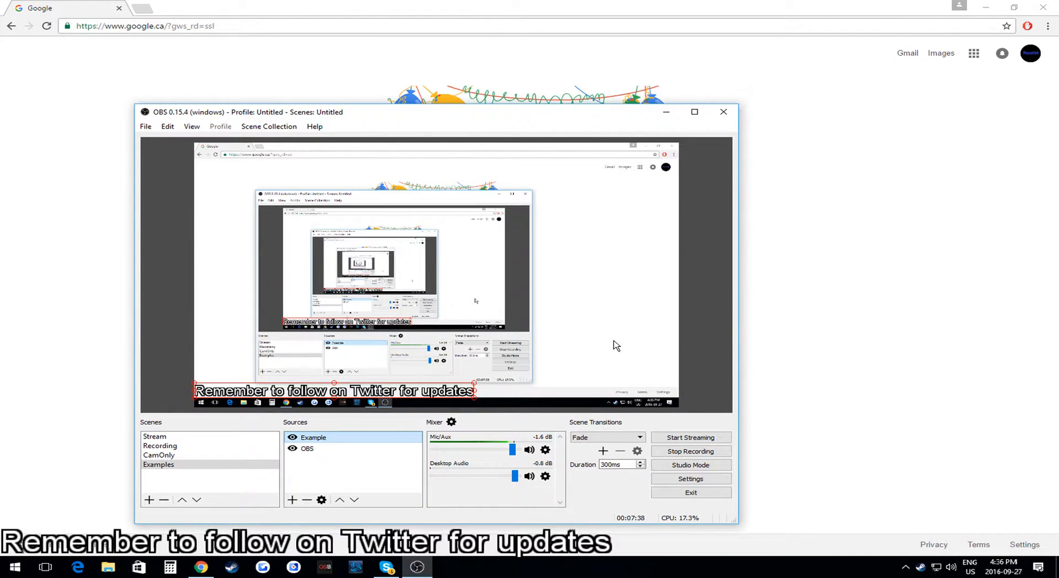
Step: Remove the Example text source from the Examples scene
left_click(308, 500)
left_click(448, 334)
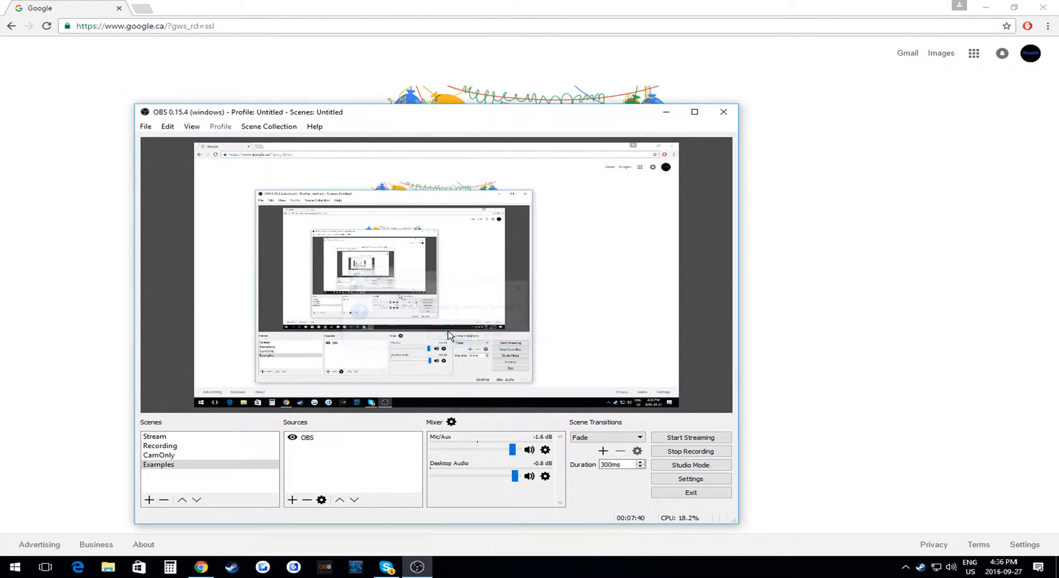
Step: Add a new Image source named "Image" to the Examples scene without choosing a file, and remove it again
left_click(292, 499)
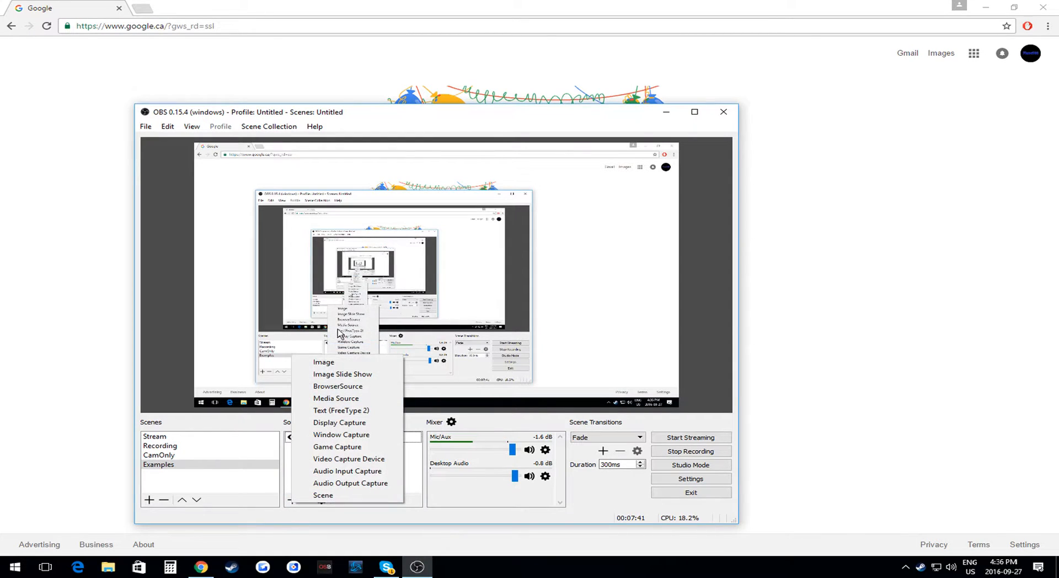
left_click(332, 364)
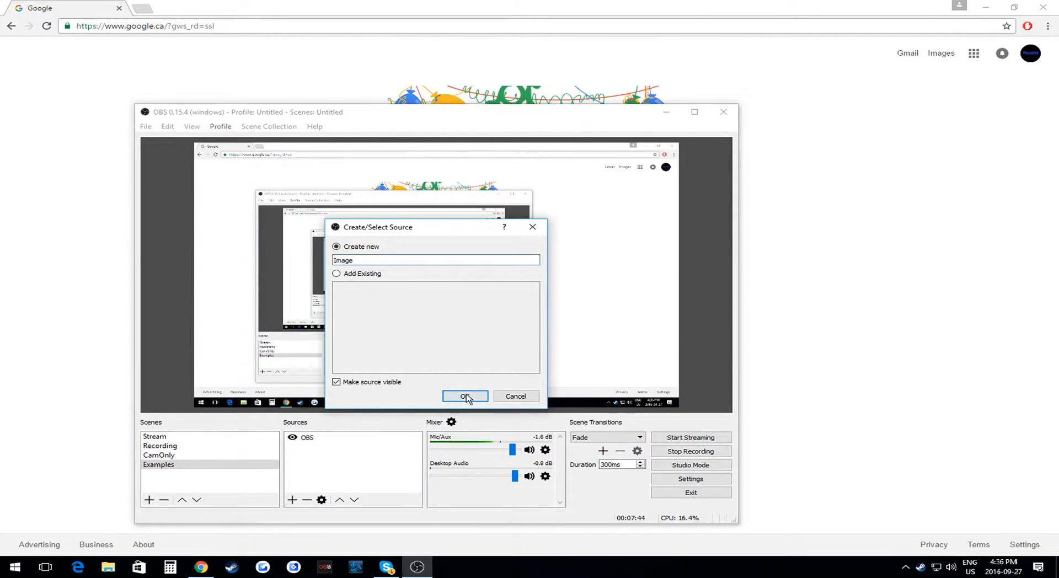
left_click(465, 396)
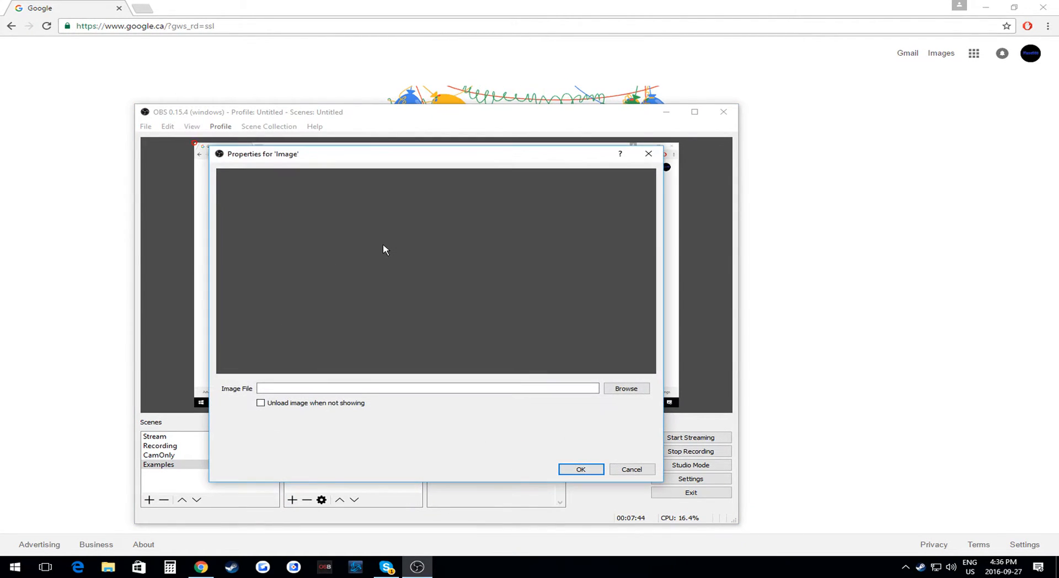
left_click(633, 473)
key("Delete")
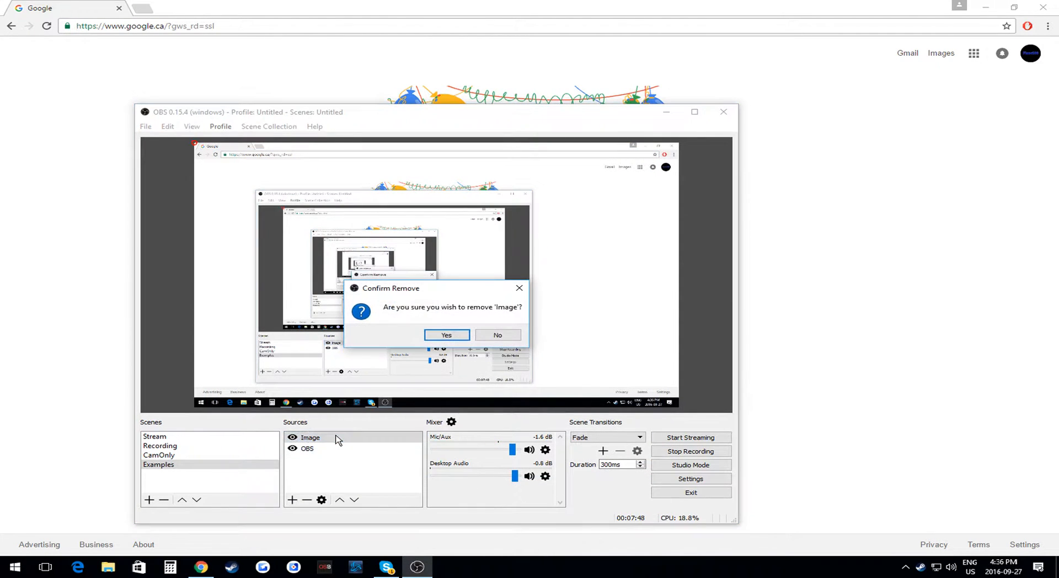
left_click(468, 335)
left_click(292, 500)
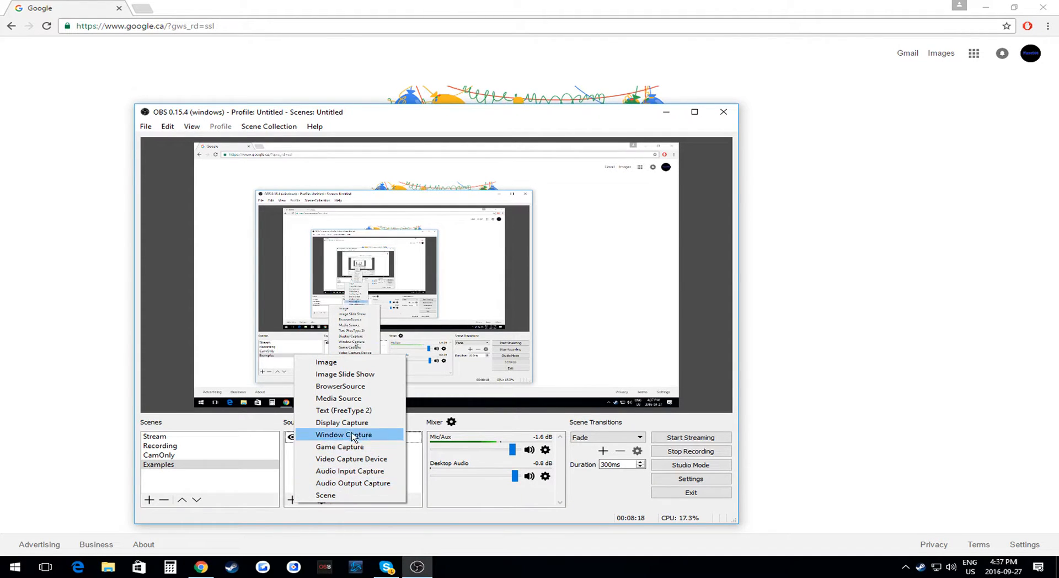
left_click(220, 466)
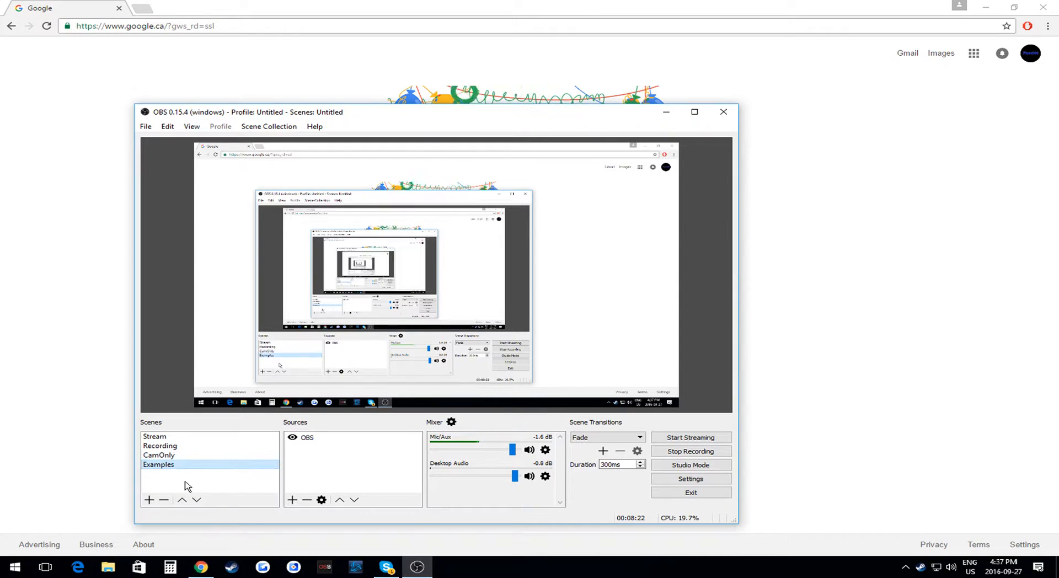
left_click(143, 126)
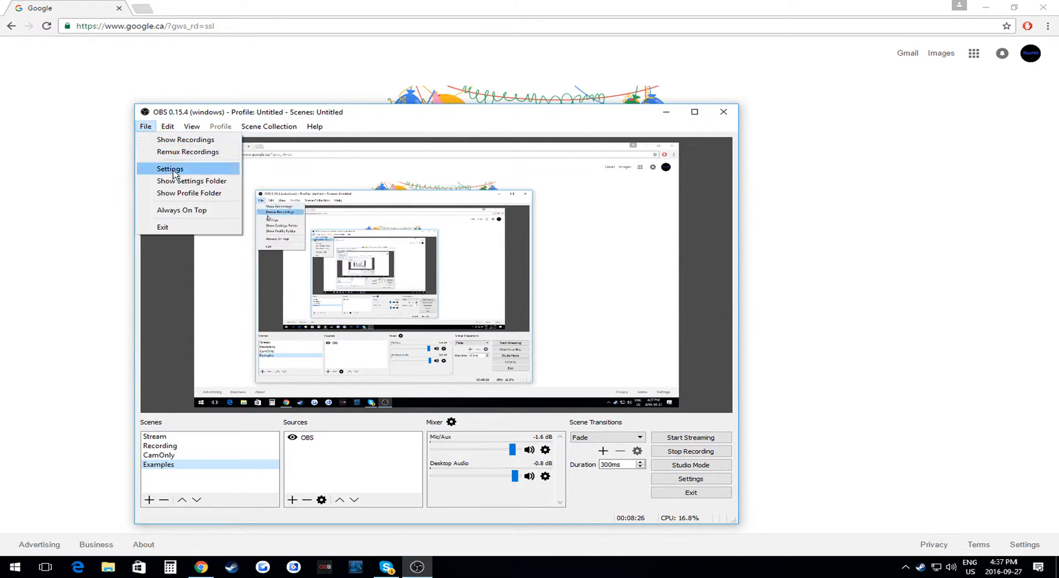
left_click(285, 113)
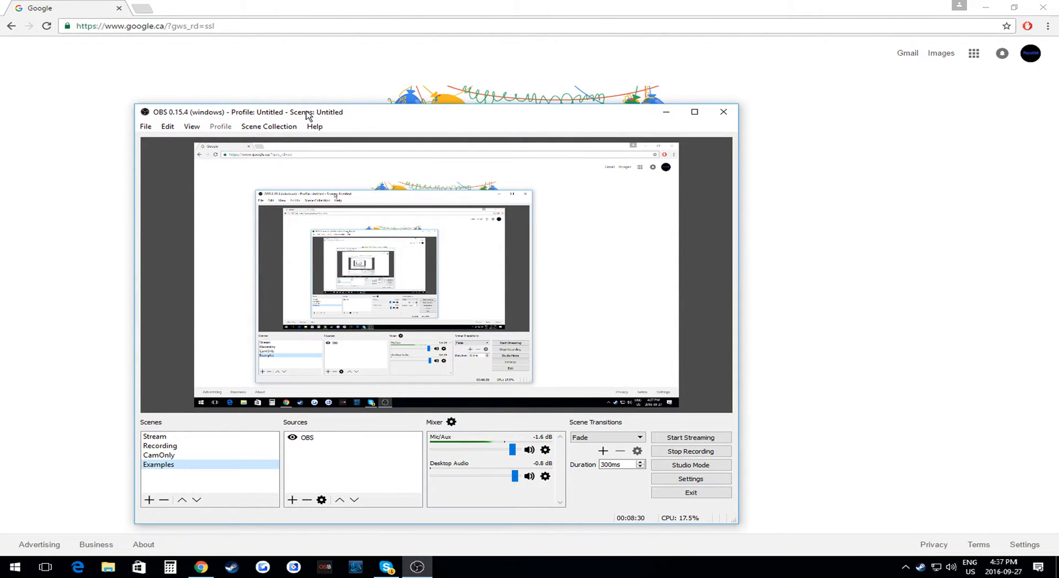
Step: Turn Studio Mode on and off again, and review the scene transition options, keeping Fade
left_click(146, 126)
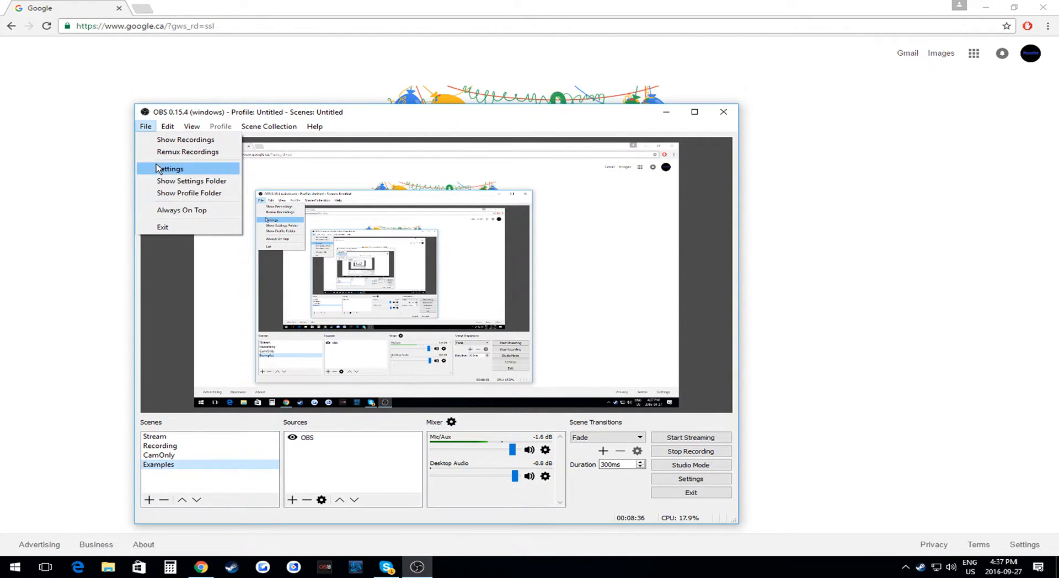
left_click(666, 482)
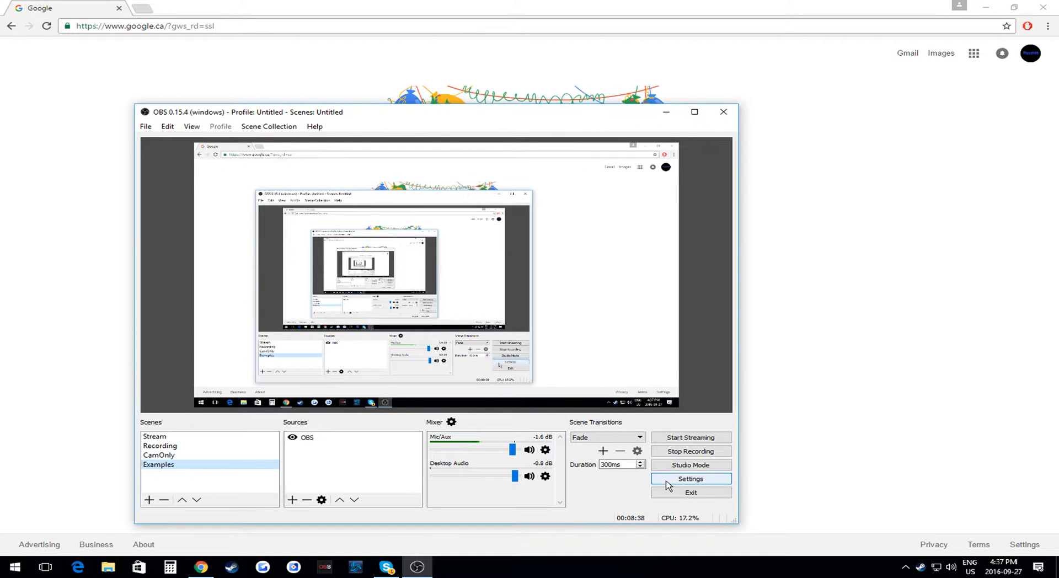
left_click(678, 468)
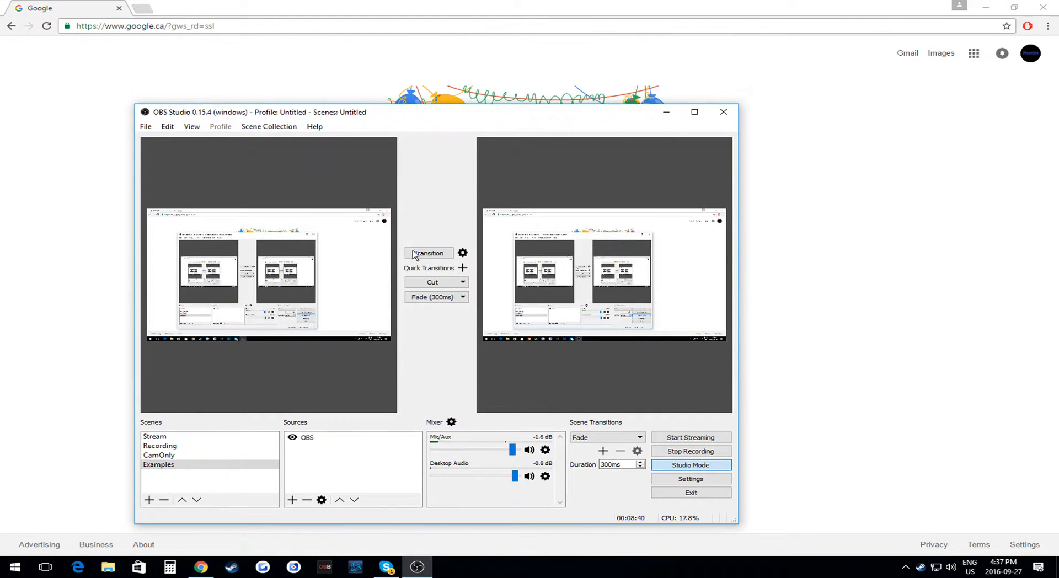
left_click(678, 469)
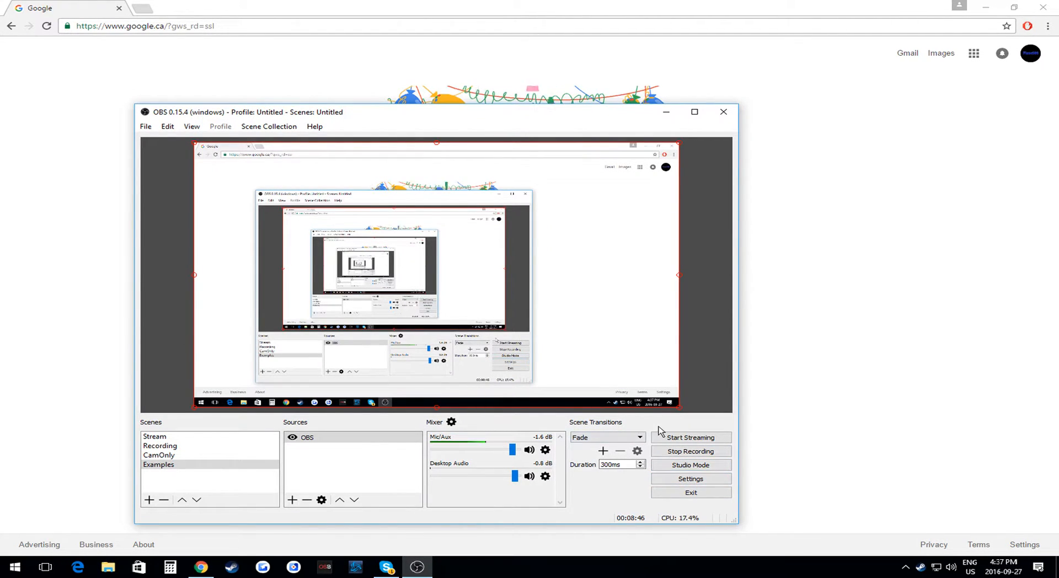
left_click(615, 438)
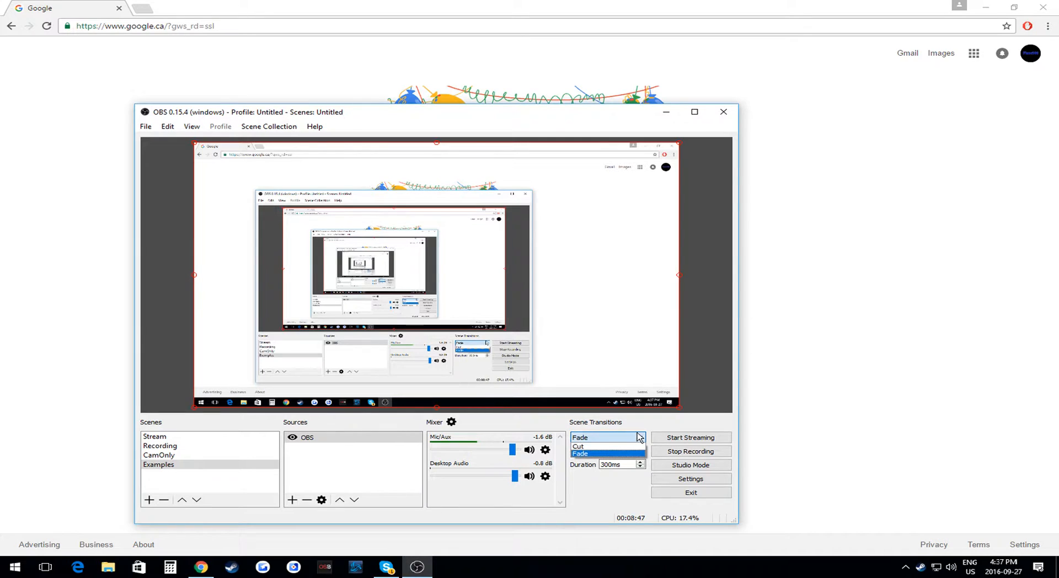
left_click(618, 454)
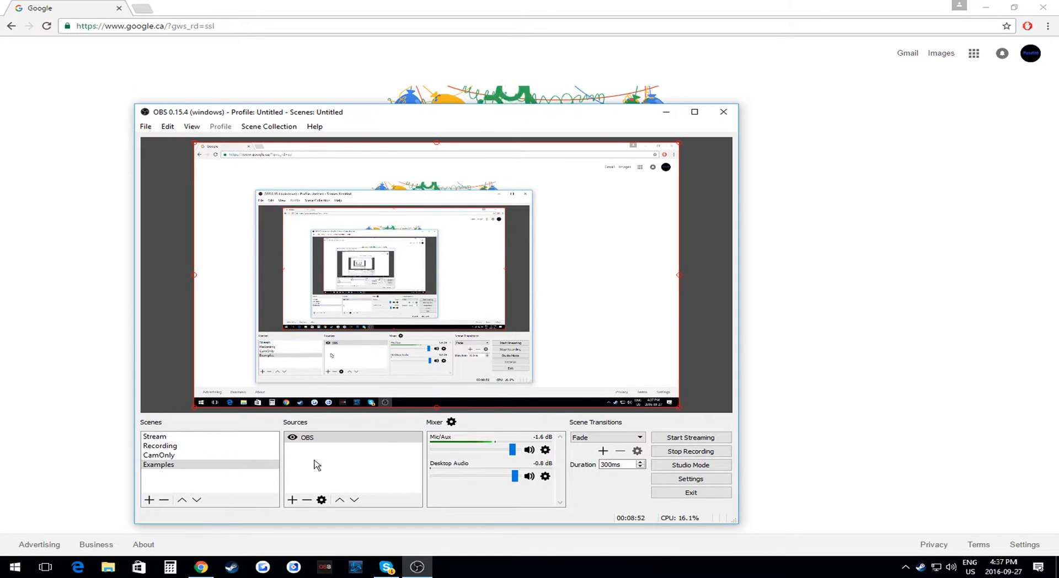
Step: Inspect the Mic/Aux filters, including the Noise Gate settings and the filter types that can be added, and close the dialog
left_click(546, 452)
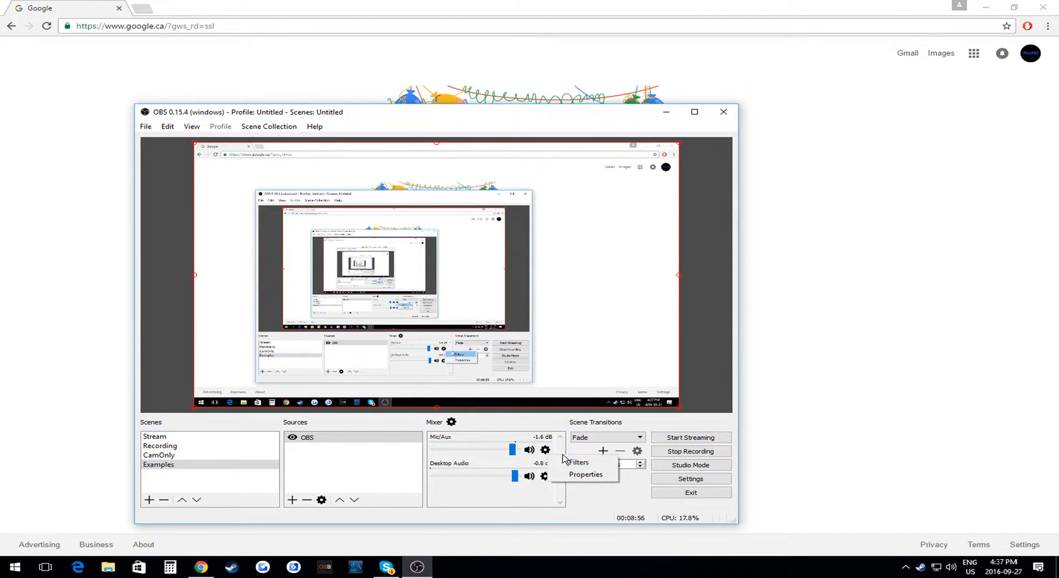
left_click(537, 424)
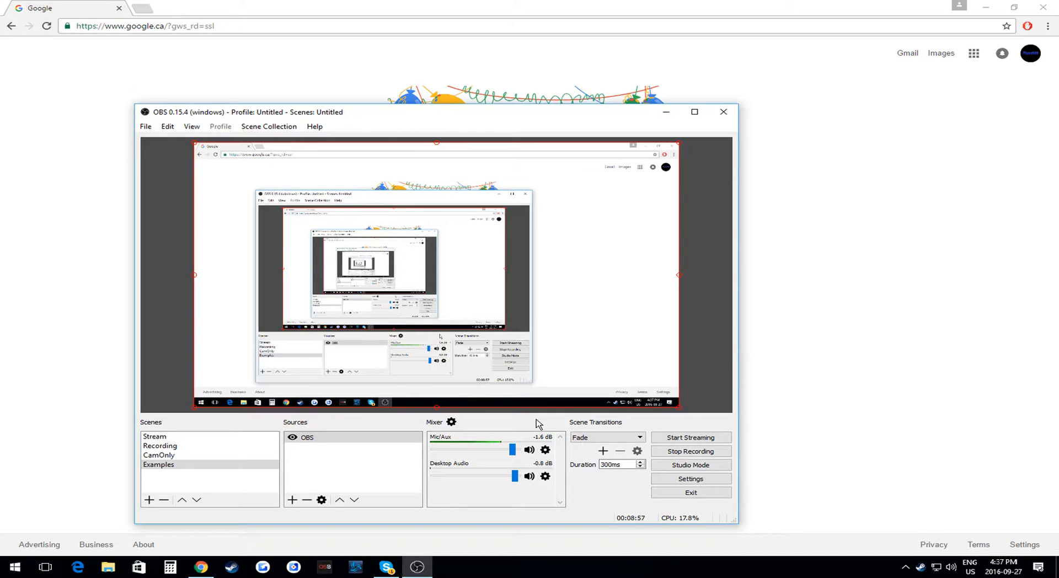
left_click(546, 450)
left_click(578, 459)
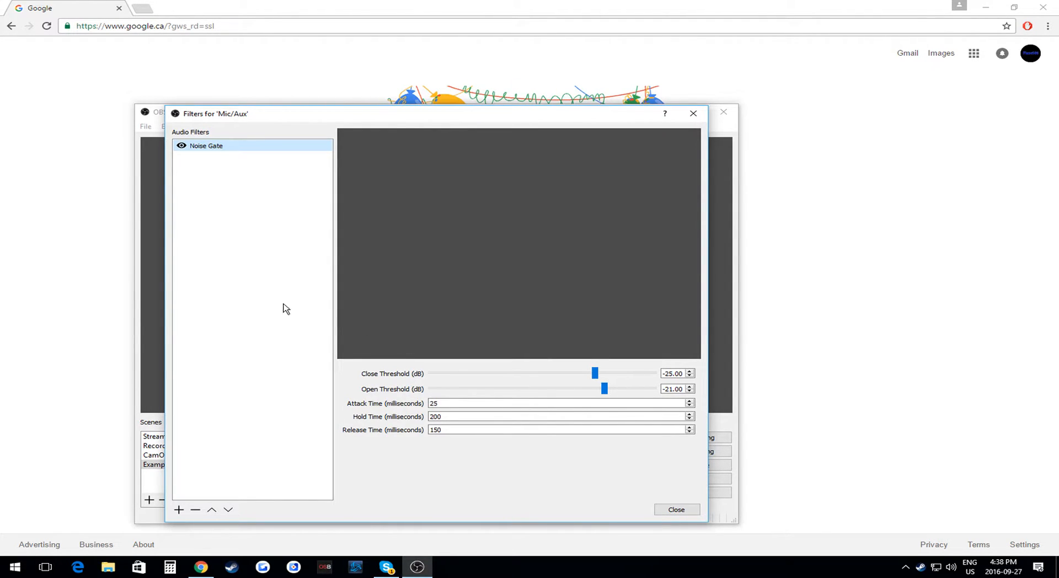
left_click(182, 509)
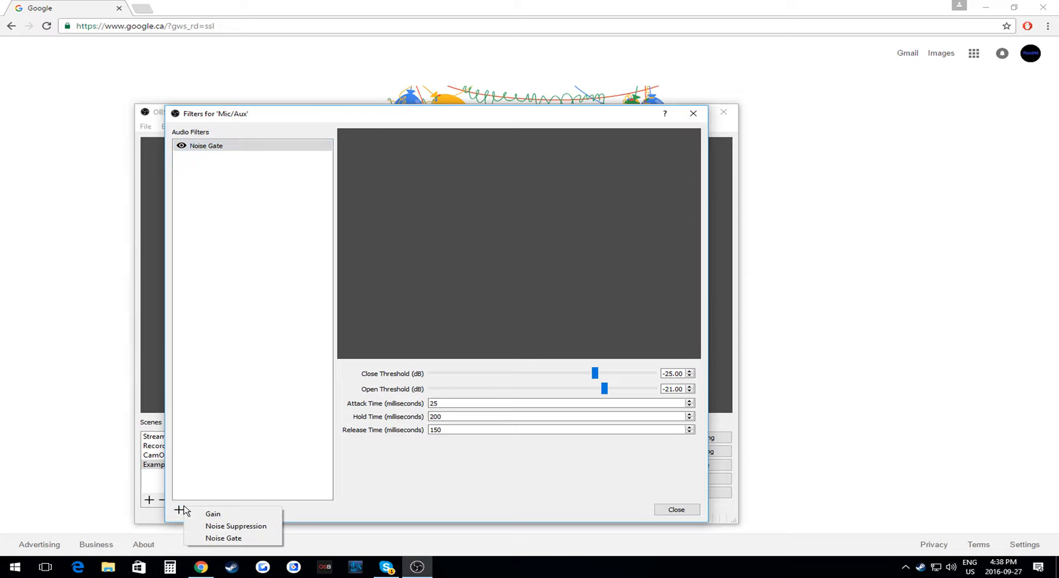
left_click(247, 495)
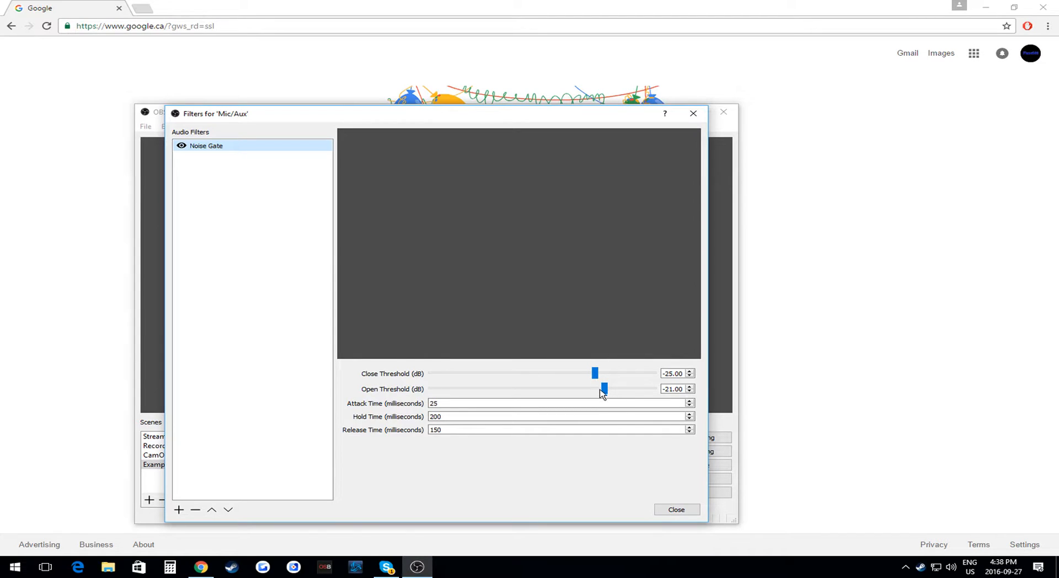
left_click(675, 508)
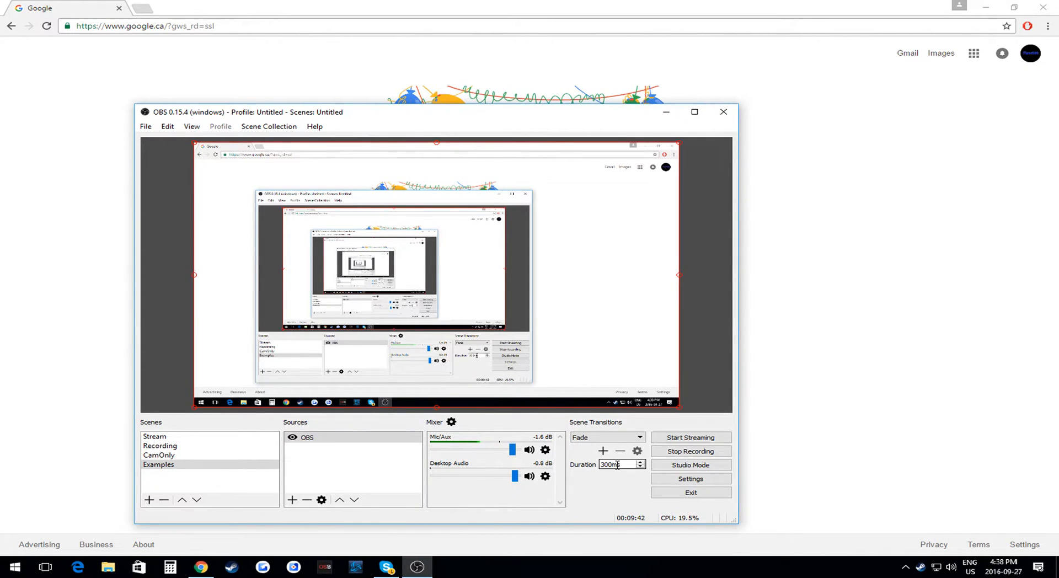
Step: Open the general program settings and check the language option
left_click(692, 479)
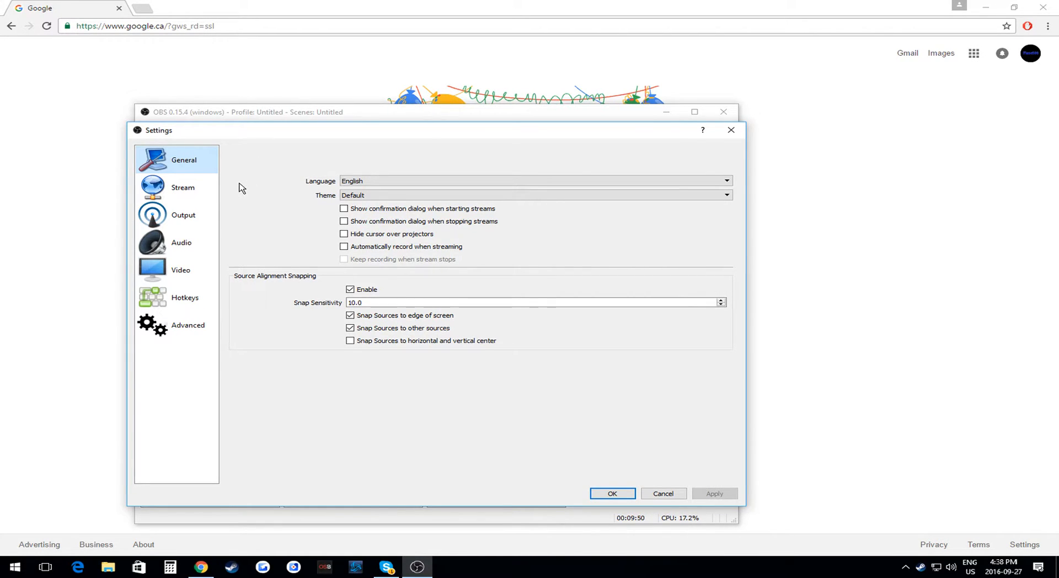
left_click(363, 181)
left_click(363, 181)
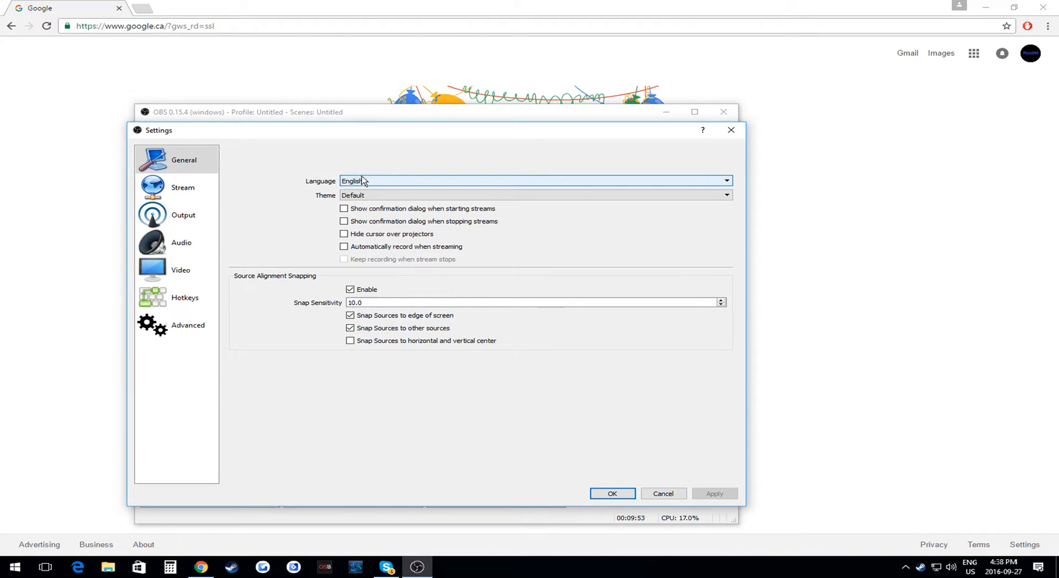
Step: Switch the theme to Dark and back to Default, and close the settings without saving
left_click(342, 197)
left_click(367, 197)
left_click(370, 196)
left_click(372, 212)
left_click(380, 196)
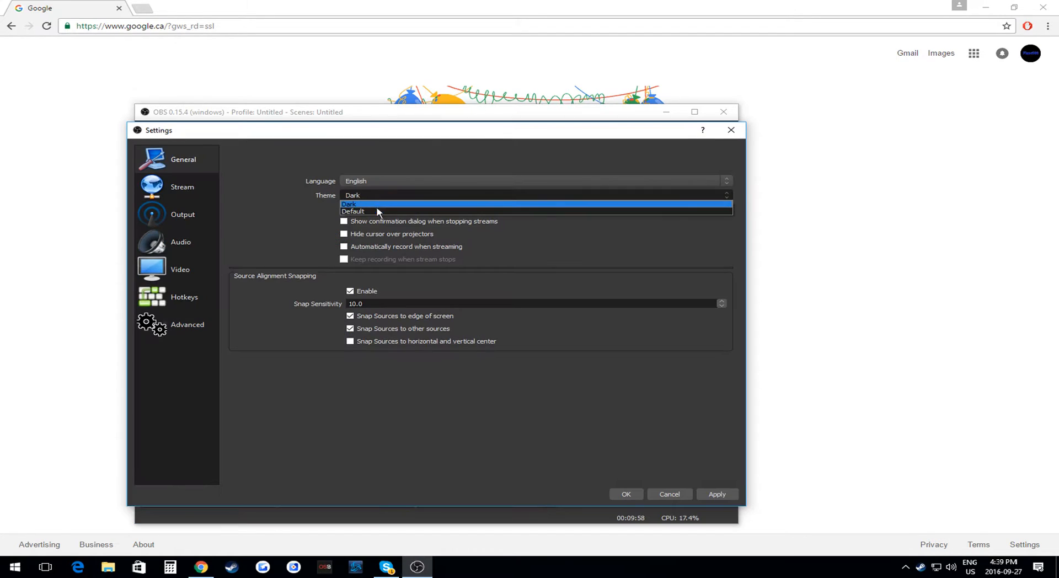
left_click(386, 204)
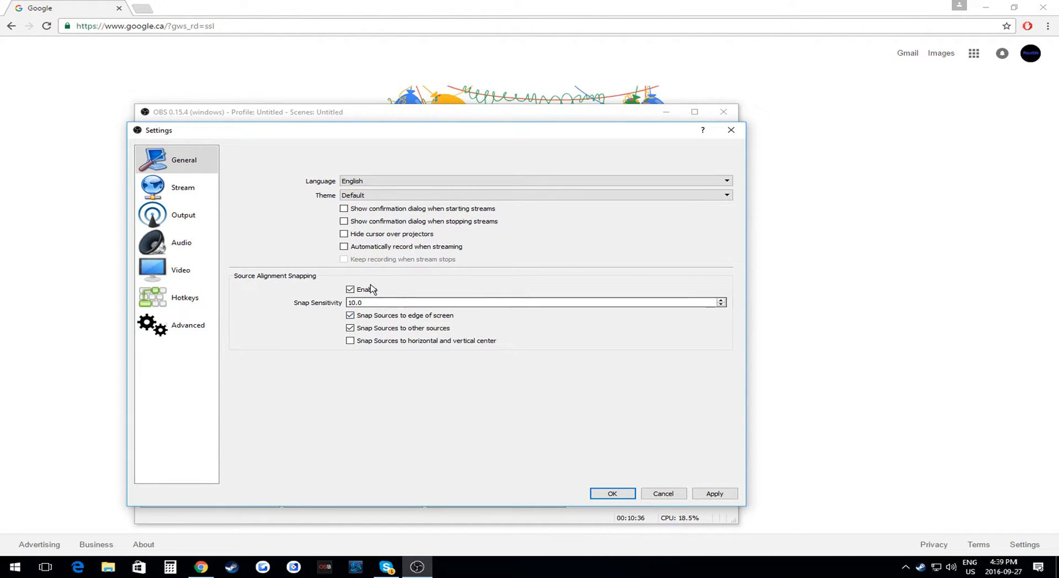
left_click(668, 493)
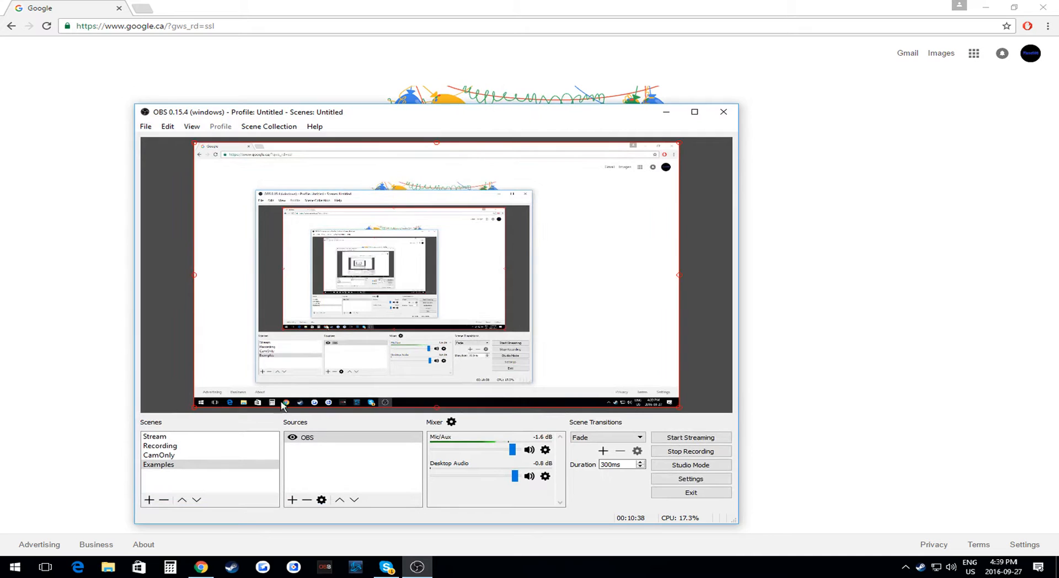
Step: Add a new Text (FreeType 2) source with the text "12313412" to the Examples scene
left_click(292, 500)
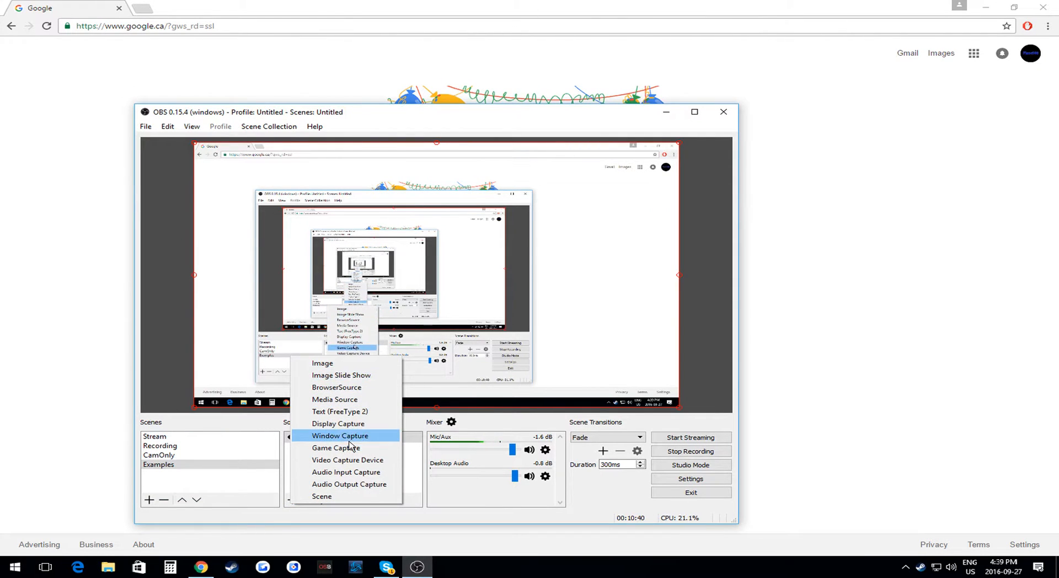
left_click(339, 411)
left_click(459, 394)
left_click(433, 371)
type("12313412")
left_click(580, 469)
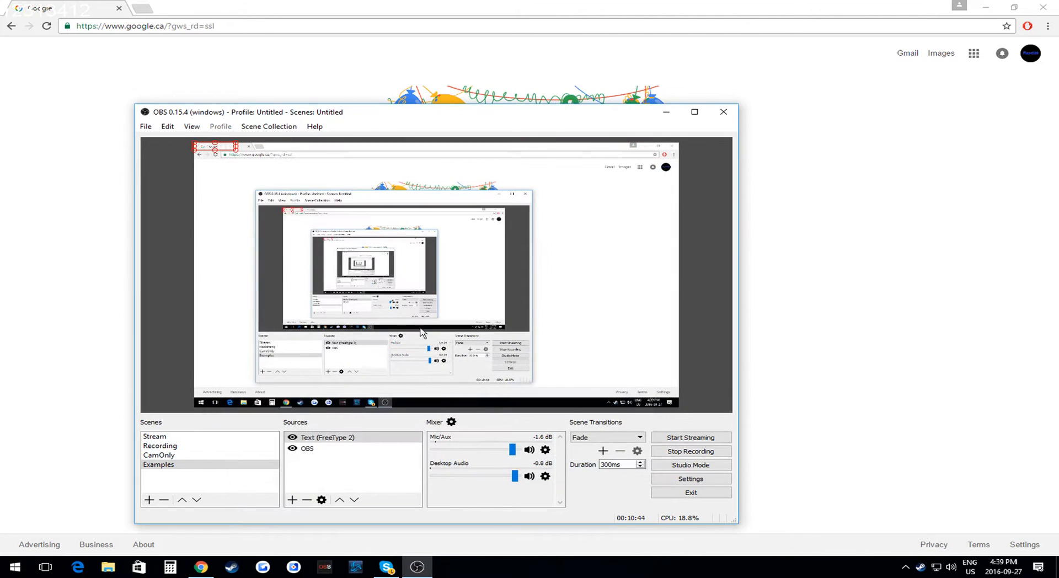
Step: Enlarge the number text along the canvas's bottom edge to demonstrate source snapping, and delete the text source
left_click_drag(373, 219, 427, 371)
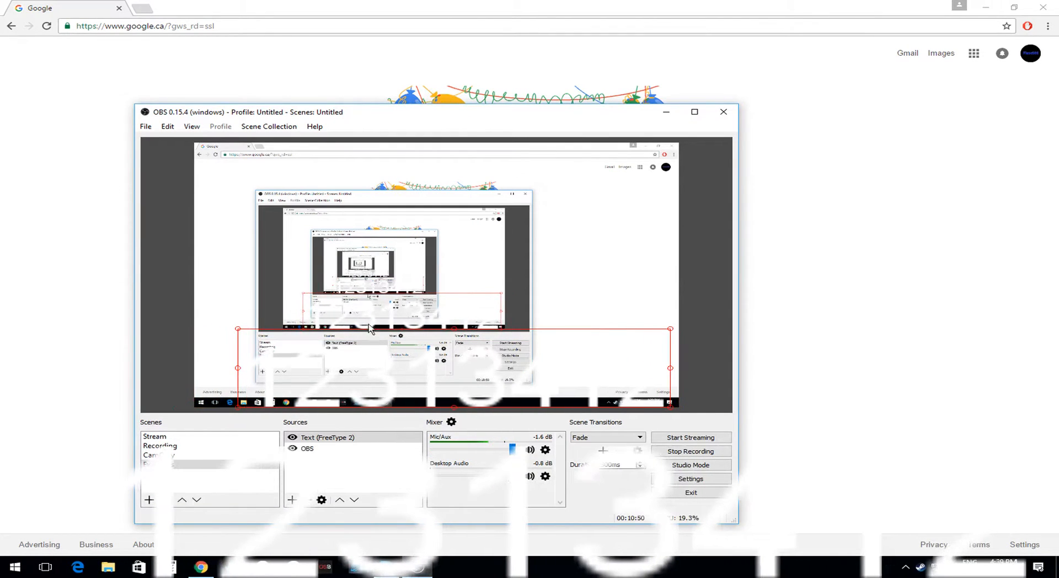
left_click(314, 437)
key("Delete")
Step: Open the stream settings and review the available stream types, keeping Streaming Services
left_click(690, 479)
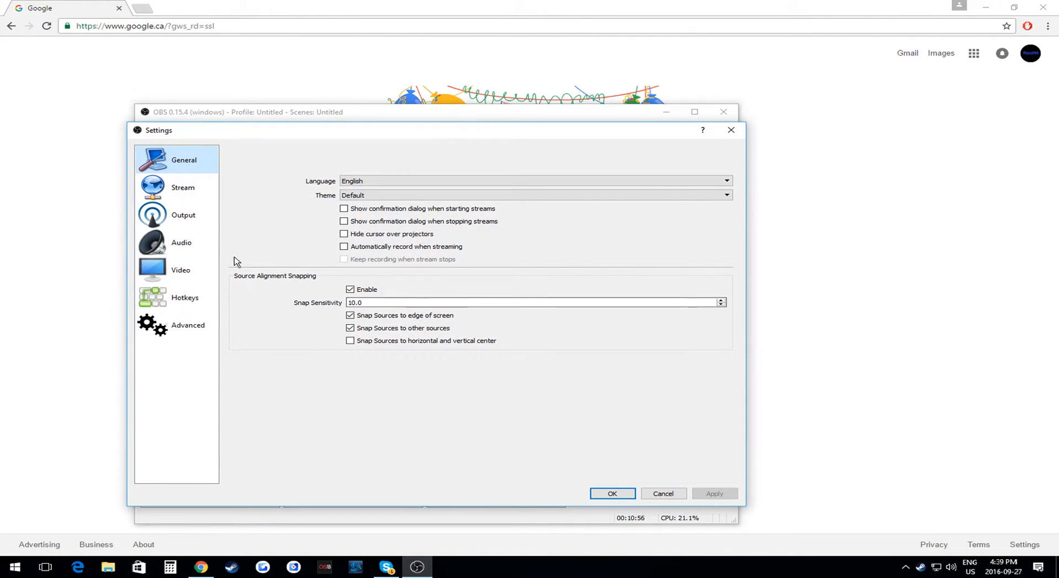
left_click(190, 196)
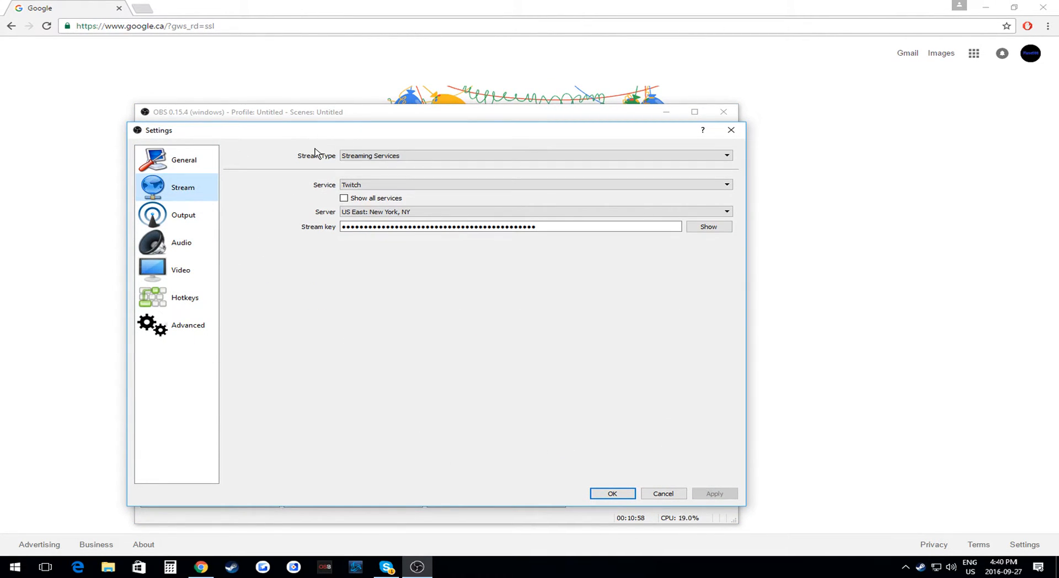
left_click(359, 157)
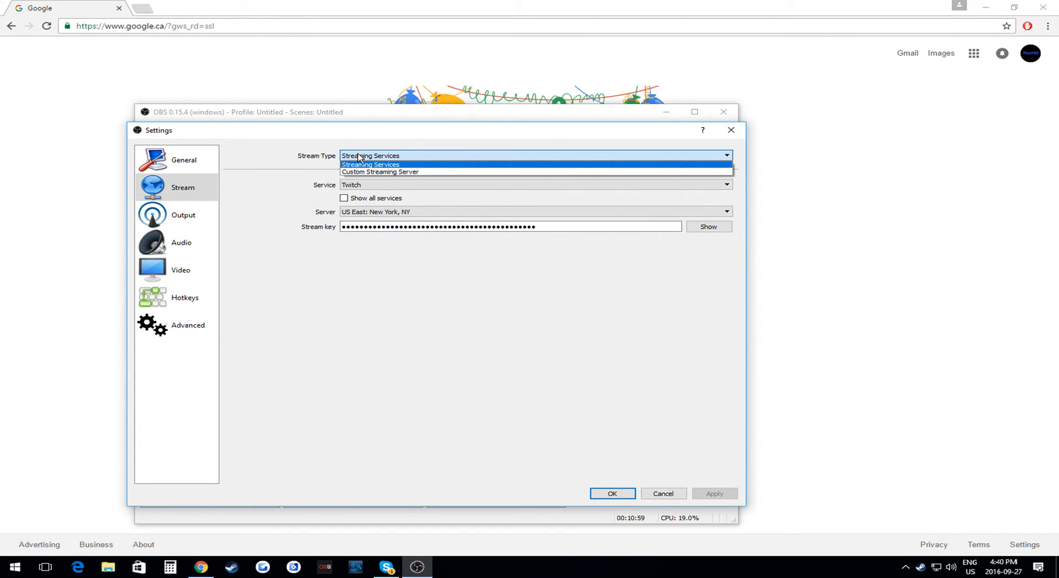
left_click(389, 155)
left_click(369, 185)
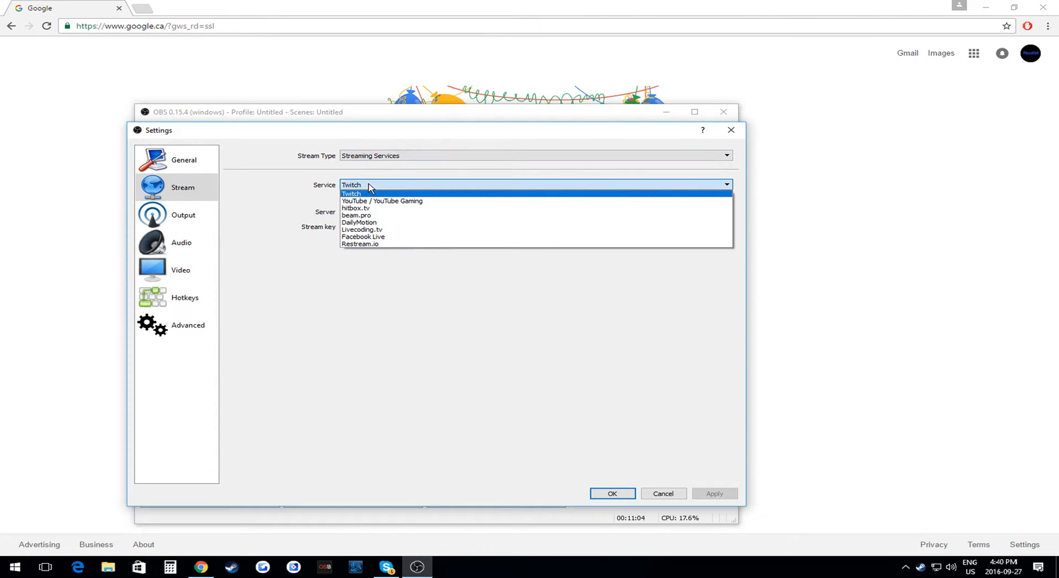
left_click(329, 163)
left_click(386, 157)
left_click(382, 164)
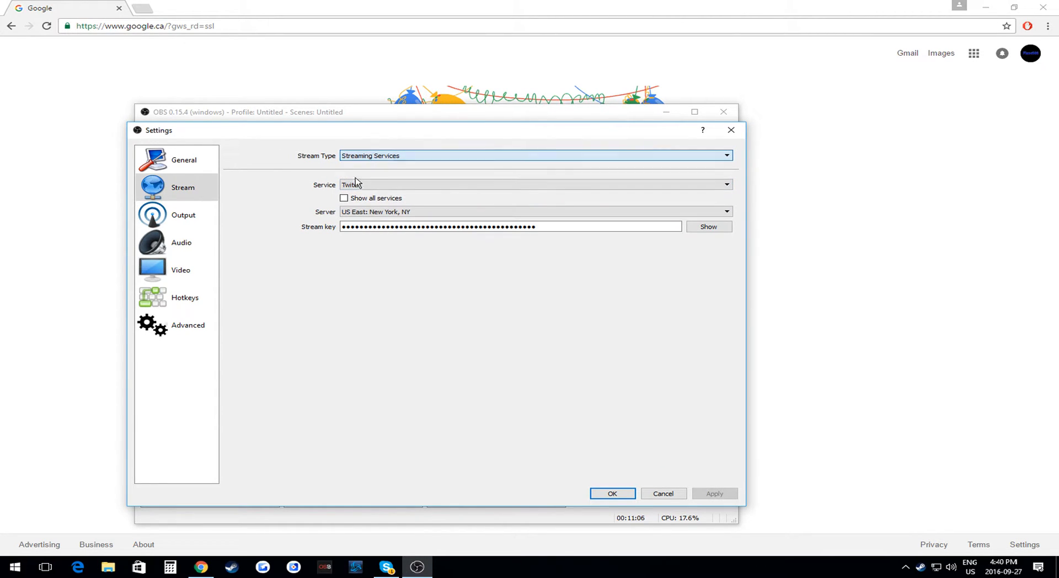
Step: Review the streaming service choices with the full list switched on and off again, keeping Twitch as the service
left_click(370, 186)
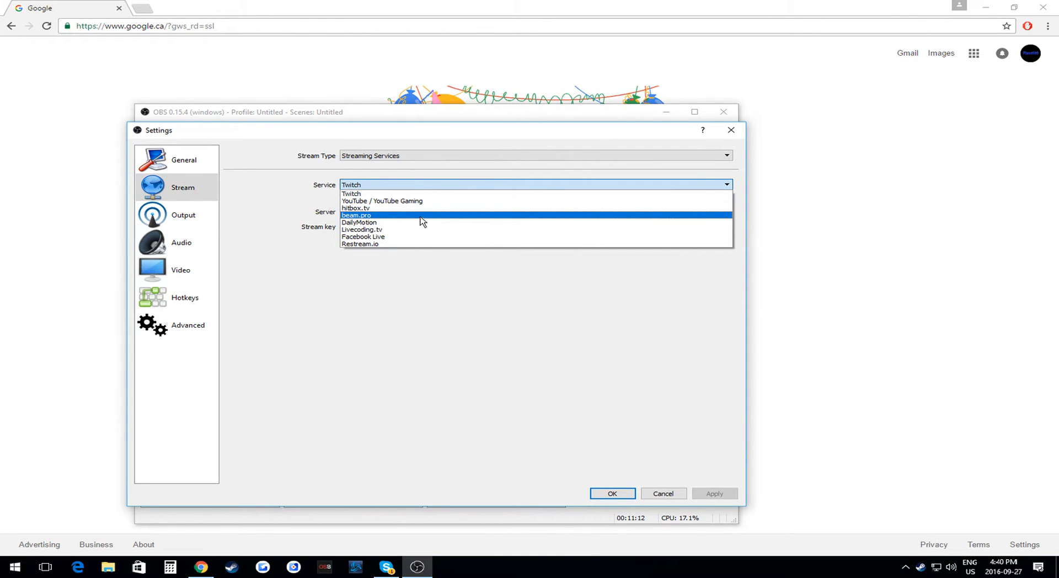
left_click(396, 193)
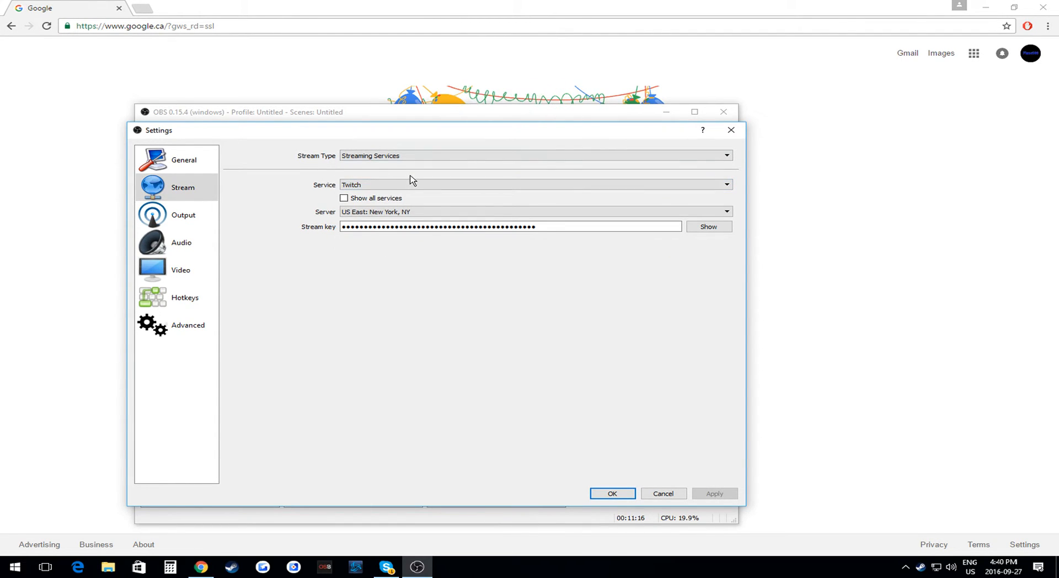
left_click(344, 198)
left_click(368, 187)
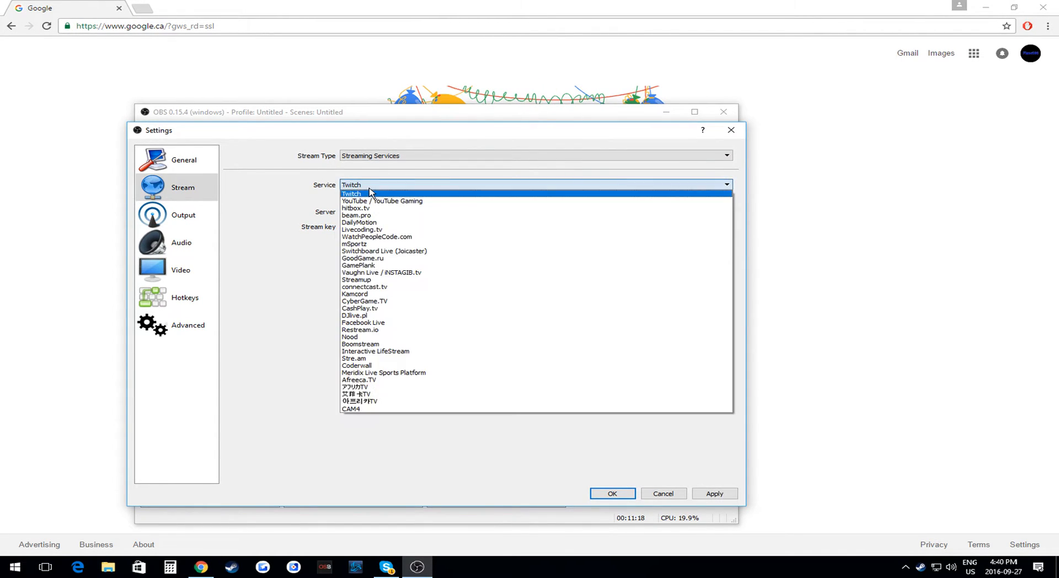
left_click(372, 187)
left_click(344, 198)
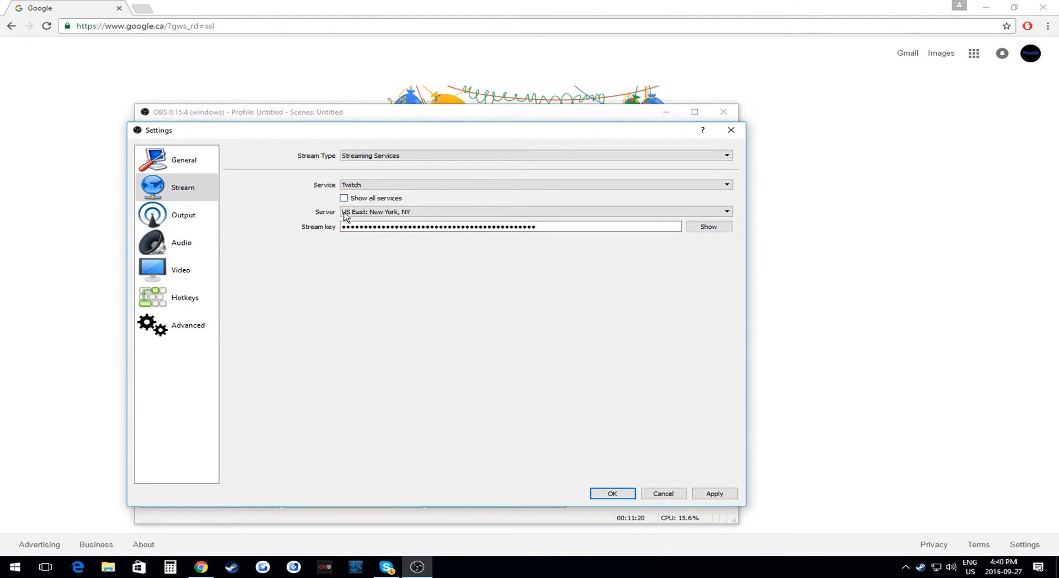
Step: Review the available Twitch servers, keeping US East: New York, NY, and go to the stream key field without changing it
left_click(379, 215)
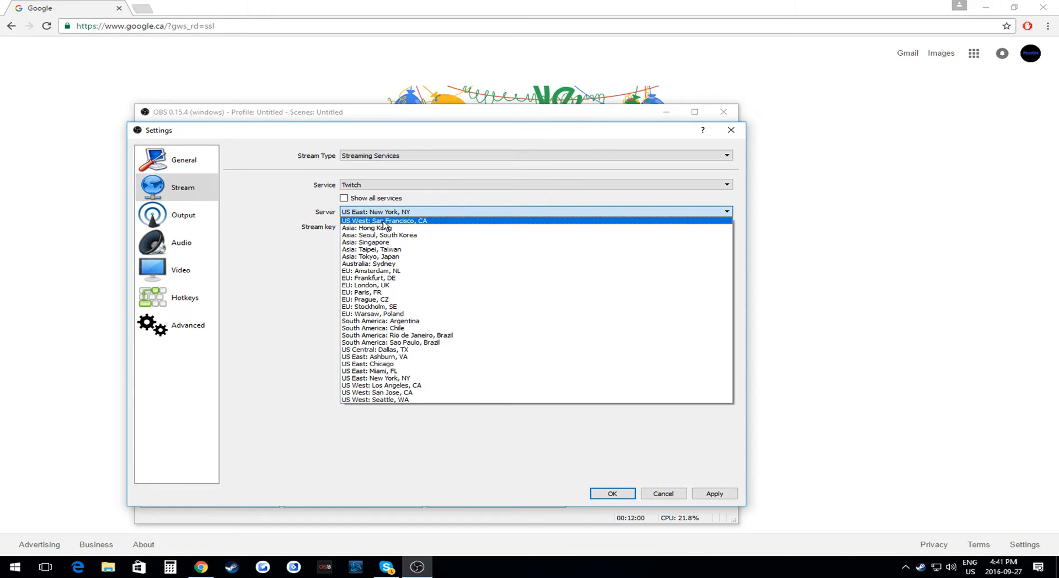
left_click(445, 209)
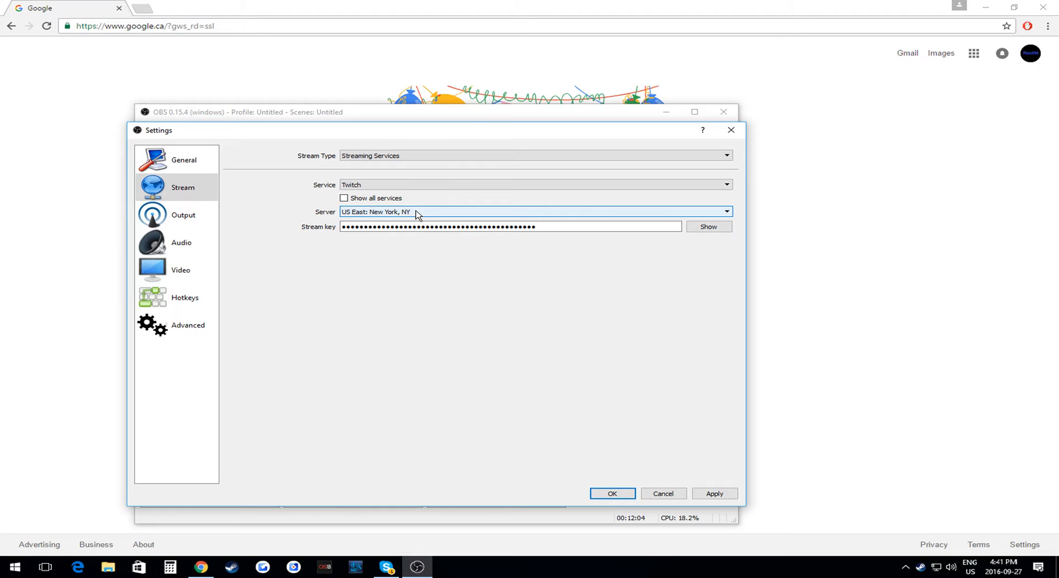
left_click(417, 214)
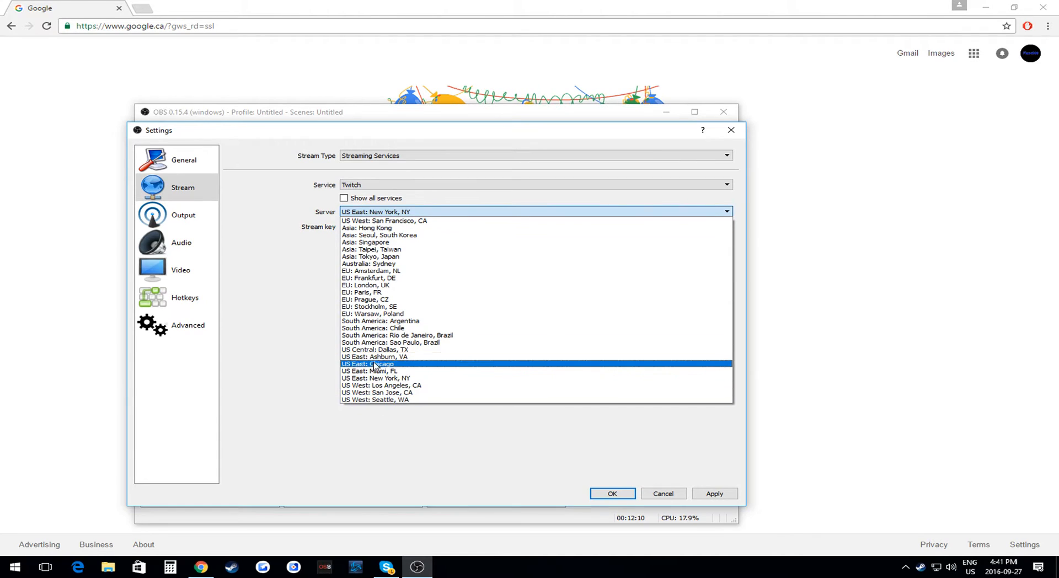
left_click(437, 213)
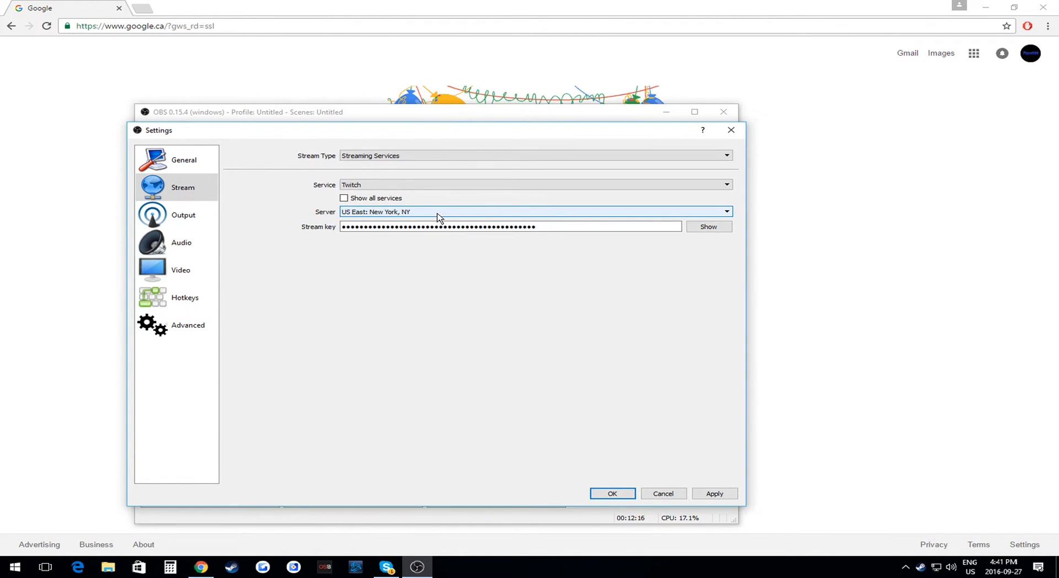
left_click(512, 229)
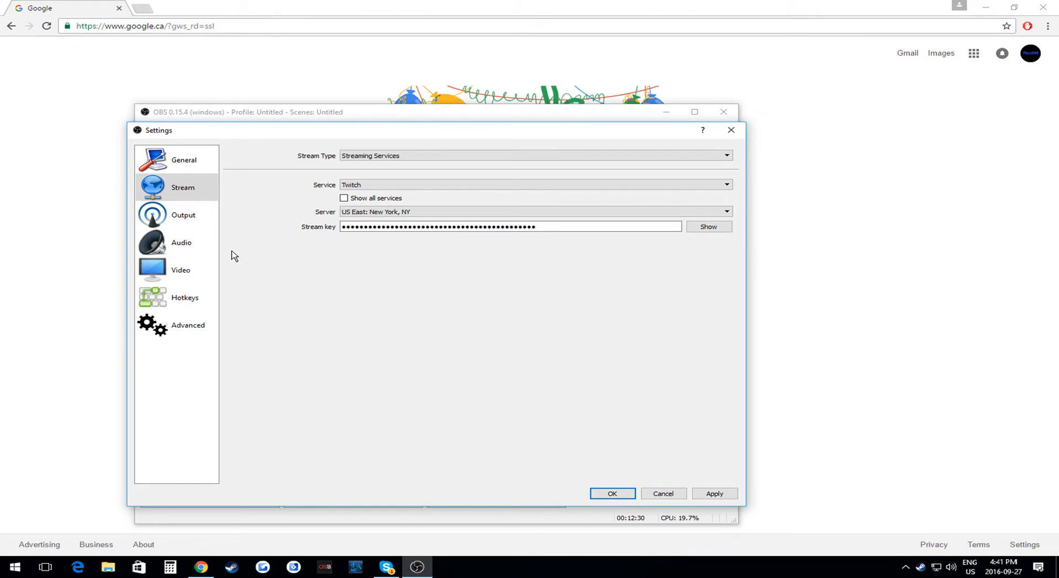
Step: Open the output settings and review the streaming video bitrate, leaving it at 2500
left_click(189, 220)
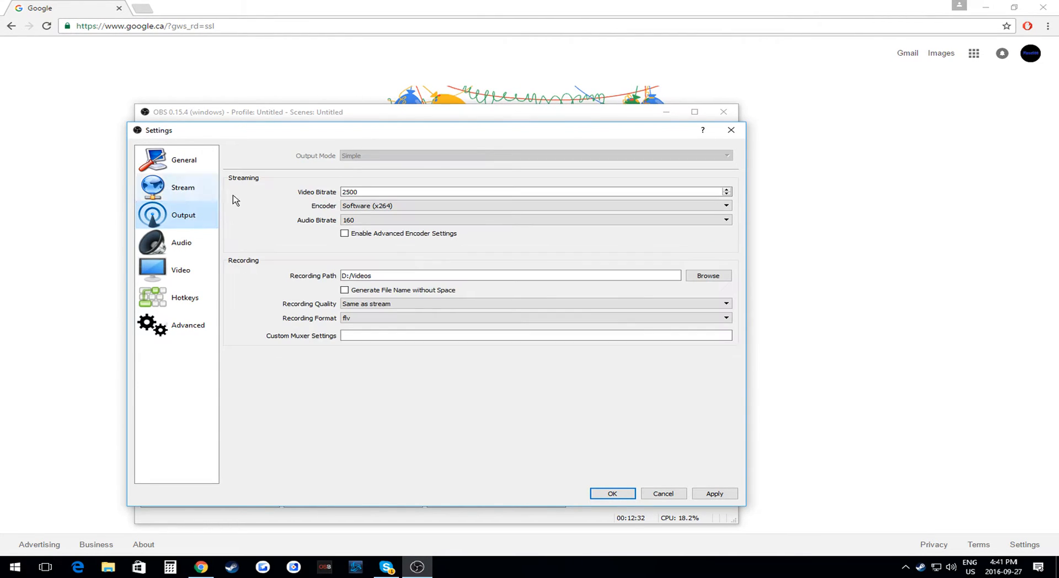
left_click(369, 188)
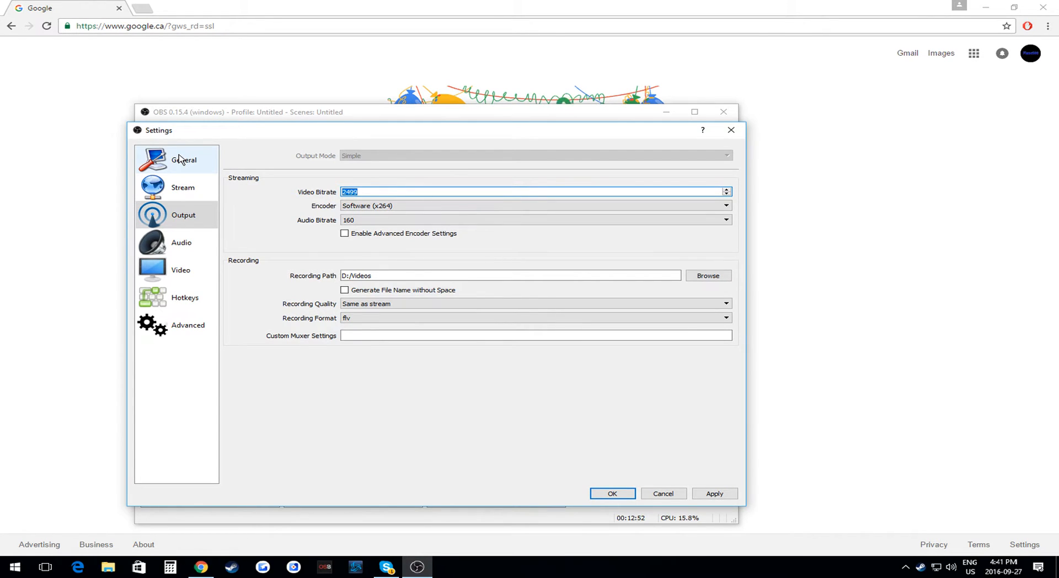
scroll(365, 193, "up", 1)
type("3500")
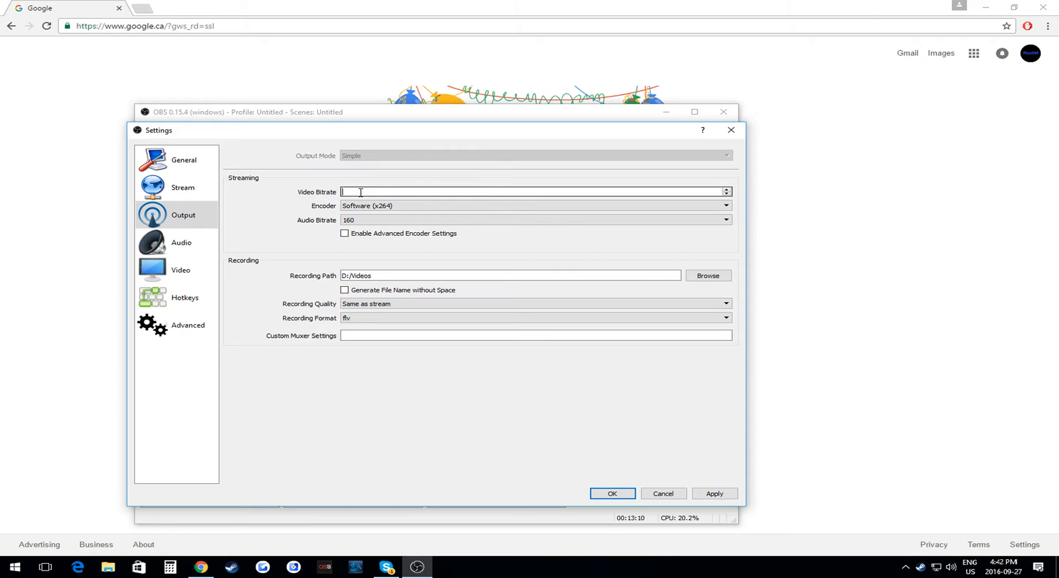
left_click(361, 192)
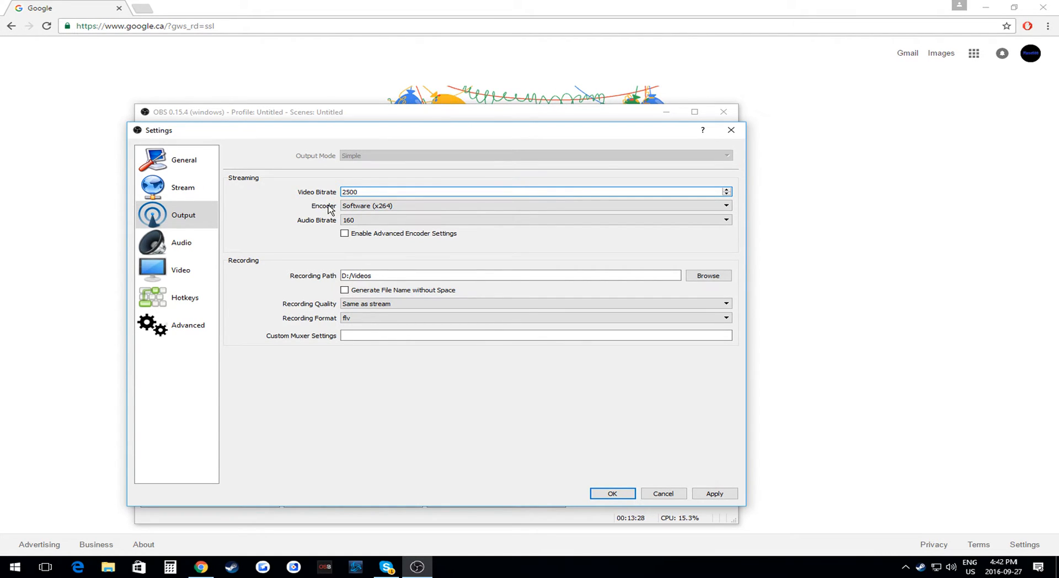
left_click(367, 193)
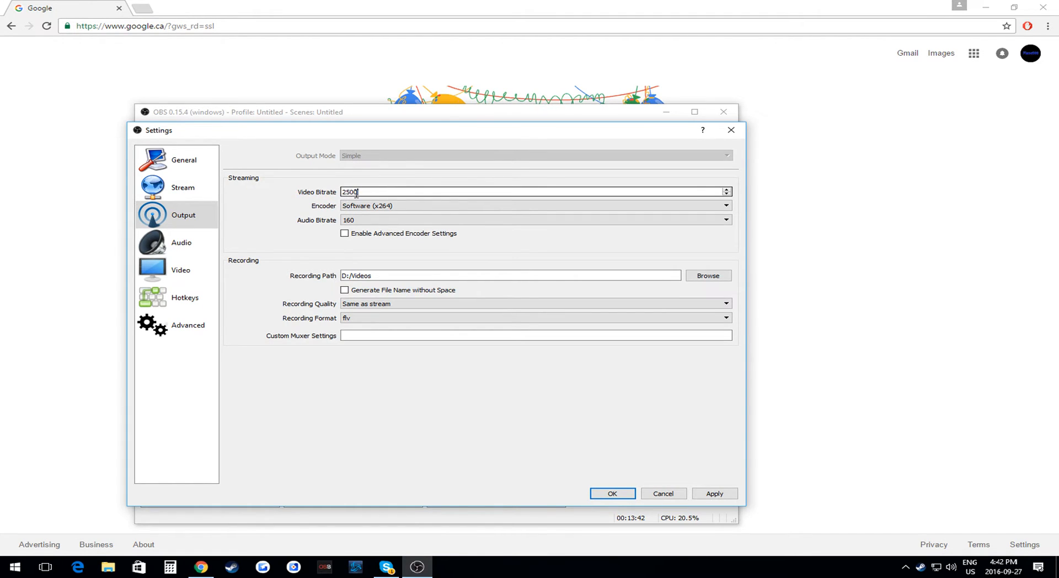
Step: Review the available streaming audio bitrates, keeping 160
left_click(371, 220)
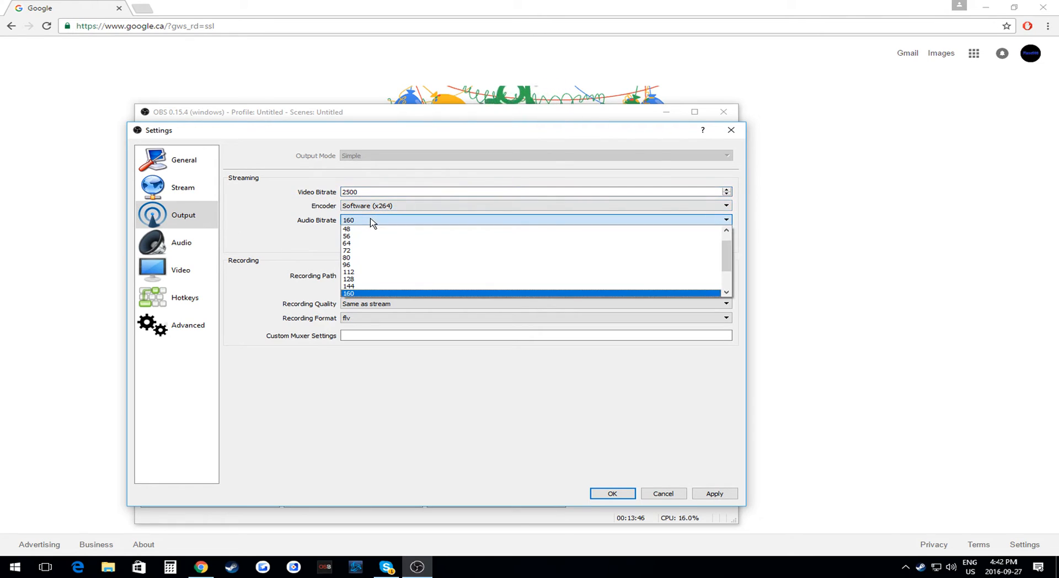
left_click(371, 222)
left_click(372, 222)
scroll(395, 274, "up", 3)
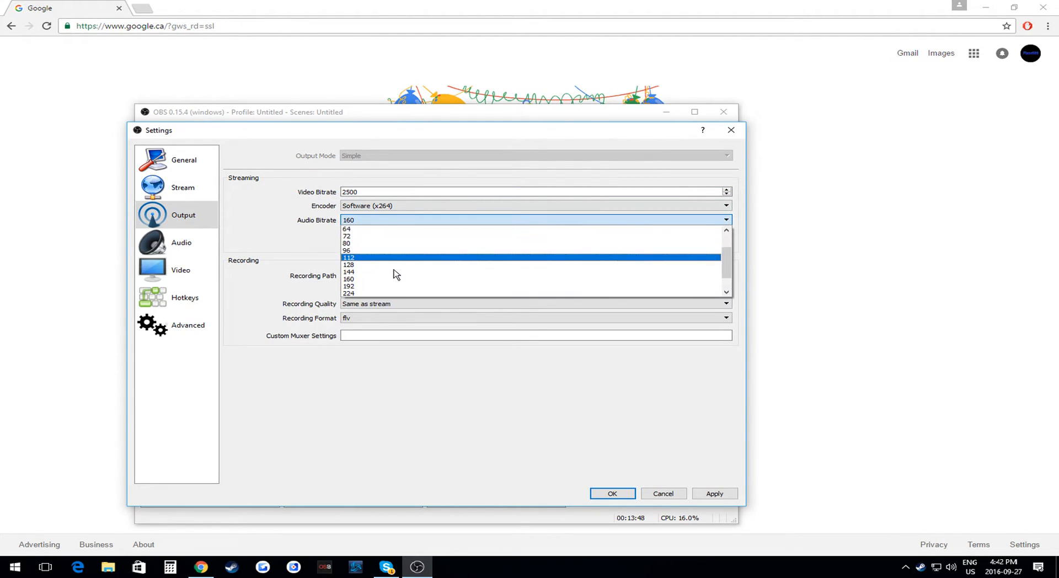
left_click(375, 220)
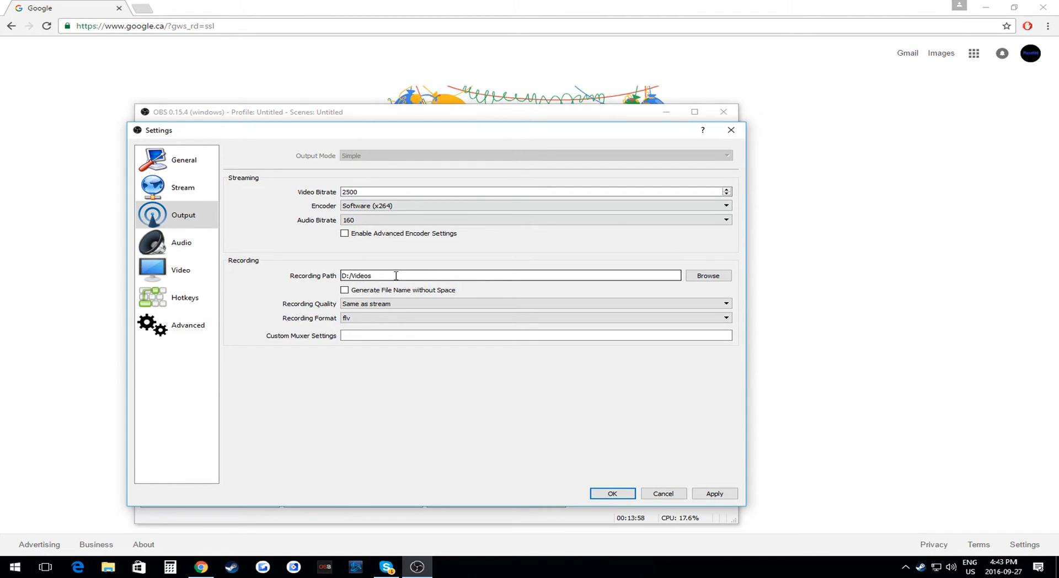
Step: Examine the recording path and review the recording quality choices, keeping Same as stream
left_click_drag(396, 276, 334, 276)
left_click(421, 276)
left_click(369, 303)
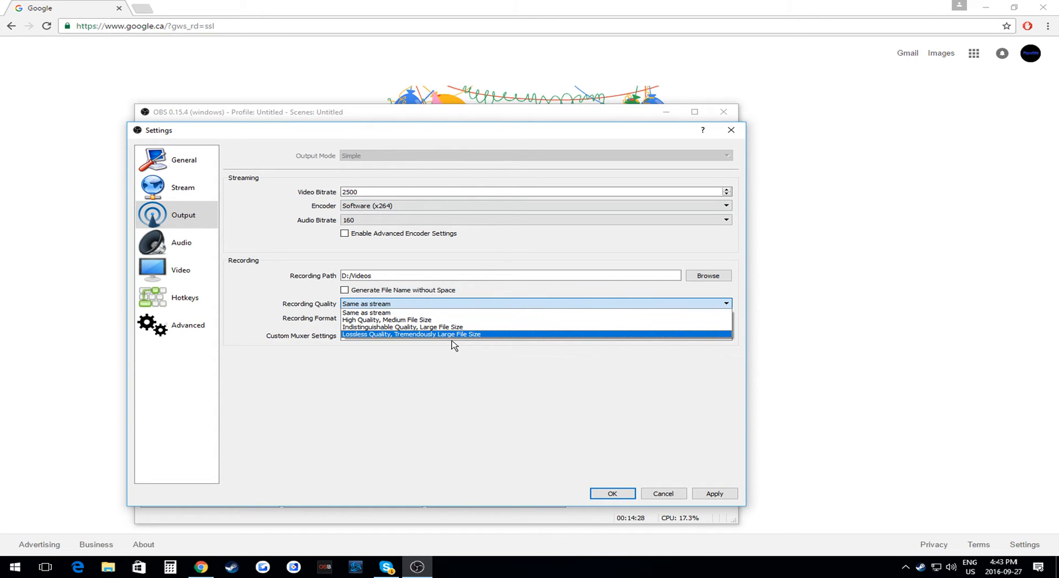
left_click(389, 304)
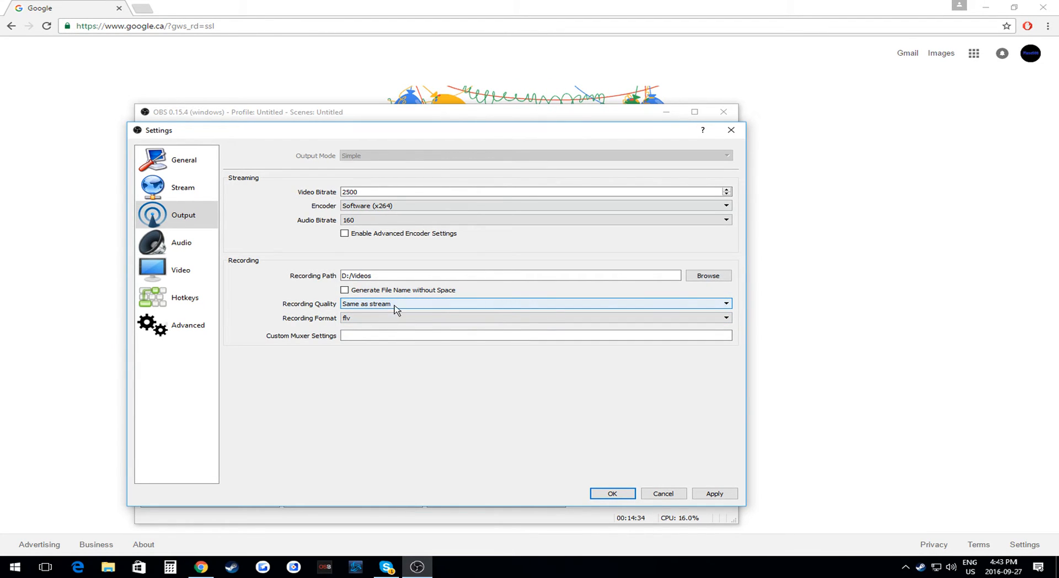
Step: Review the available recording formats, keeping flv
left_click(392, 319)
left_click(393, 320)
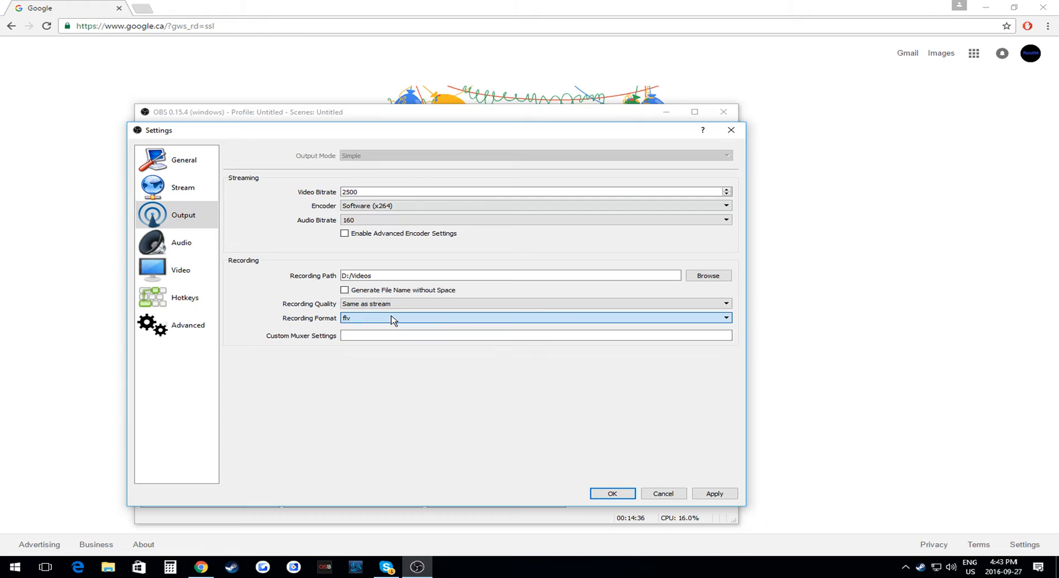
left_click(392, 319)
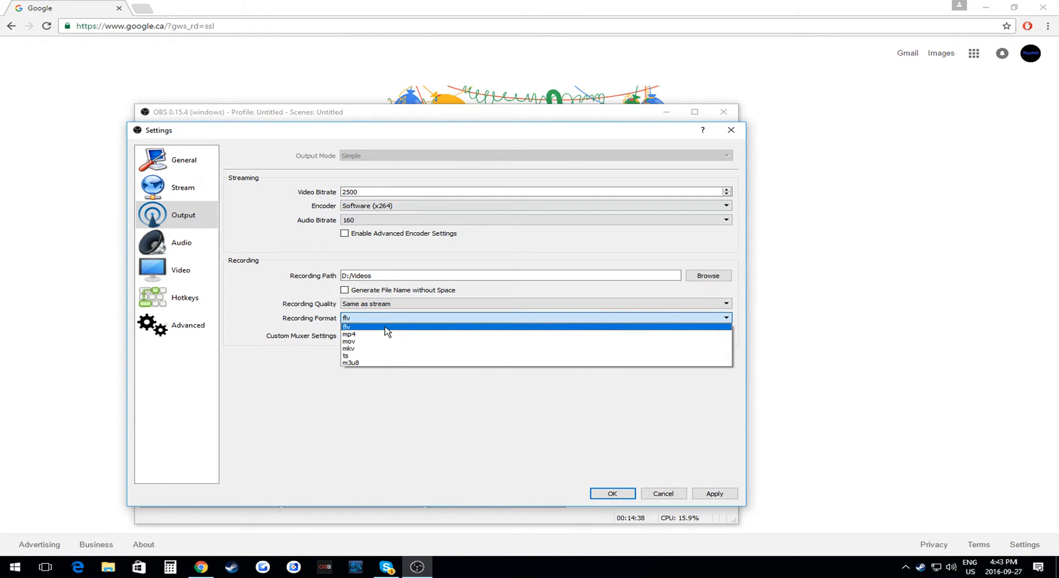
left_click(385, 327)
left_click(382, 318)
left_click(383, 319)
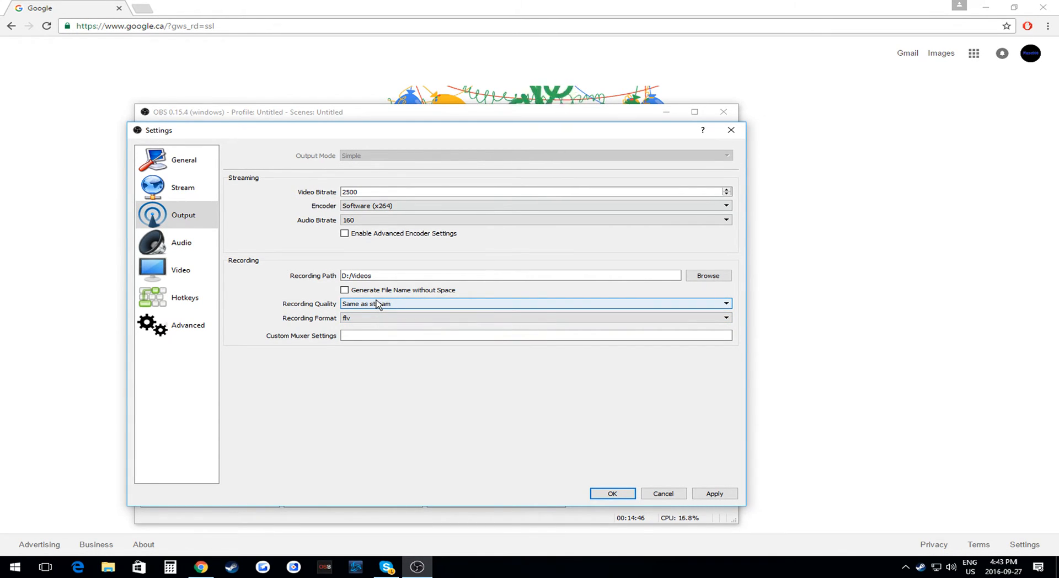
Step: Review the audio device settings, and open the video settings to examine the resolution, downscale filter and FPS options
left_click(182, 243)
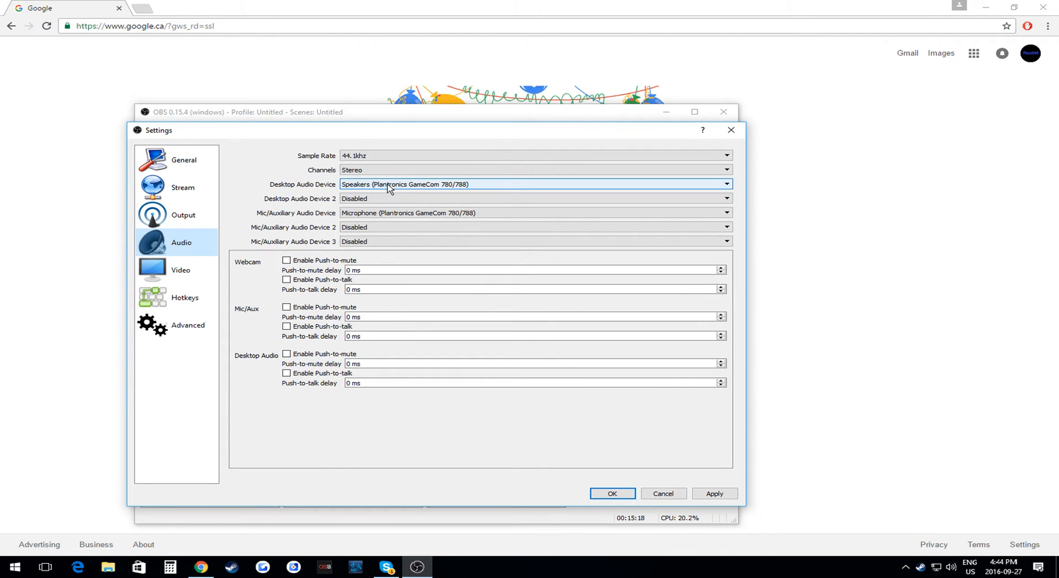
left_click(185, 270)
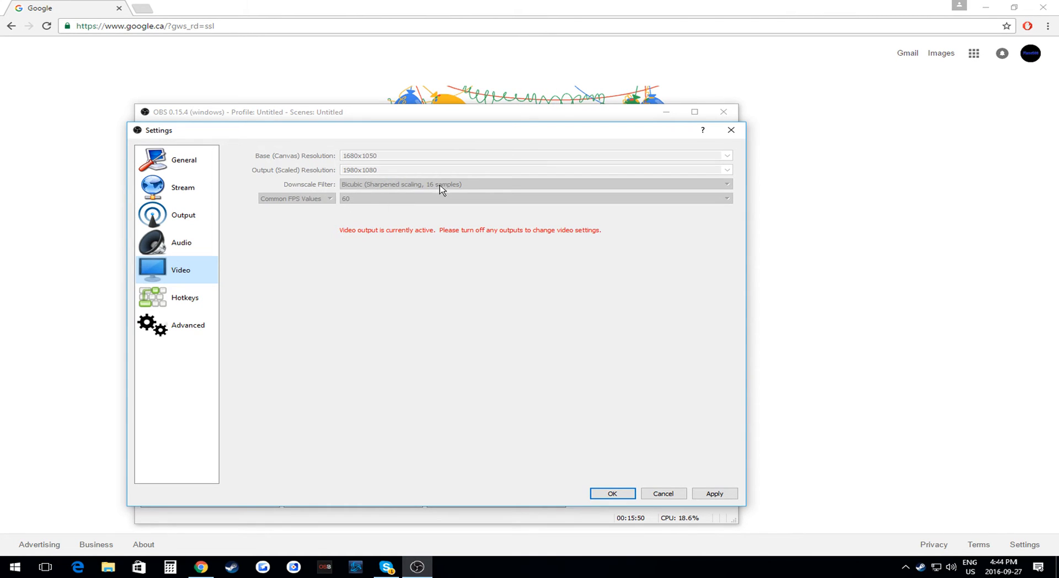
Step: Open the hotkey settings and look through the scene, source and microphone hotkeys, returning to the start of the list
left_click(212, 293)
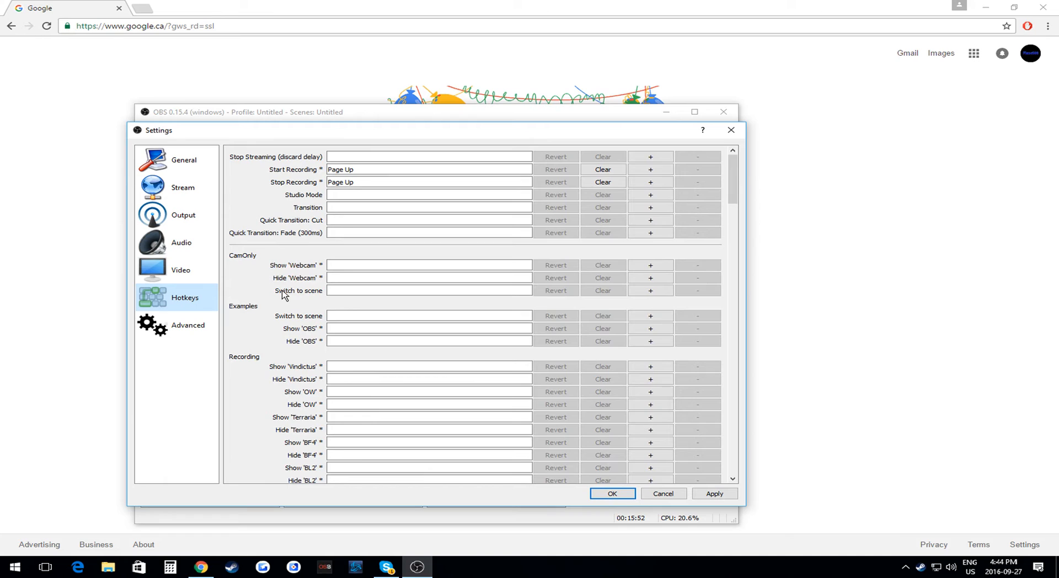
scroll(289, 292, "down", 20)
scroll(286, 291, "down", 15)
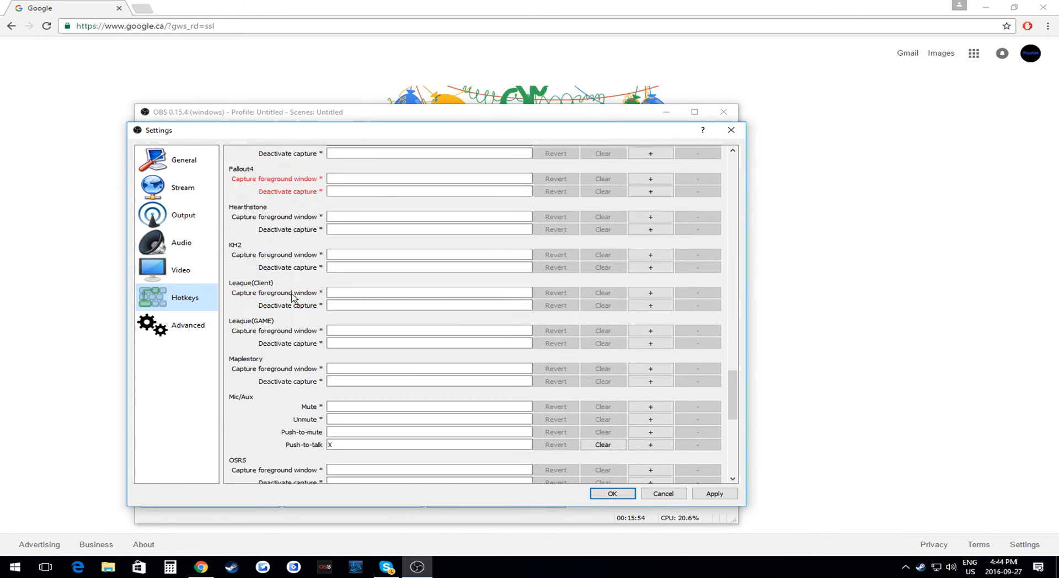
left_click_drag(731, 447, 721, 134)
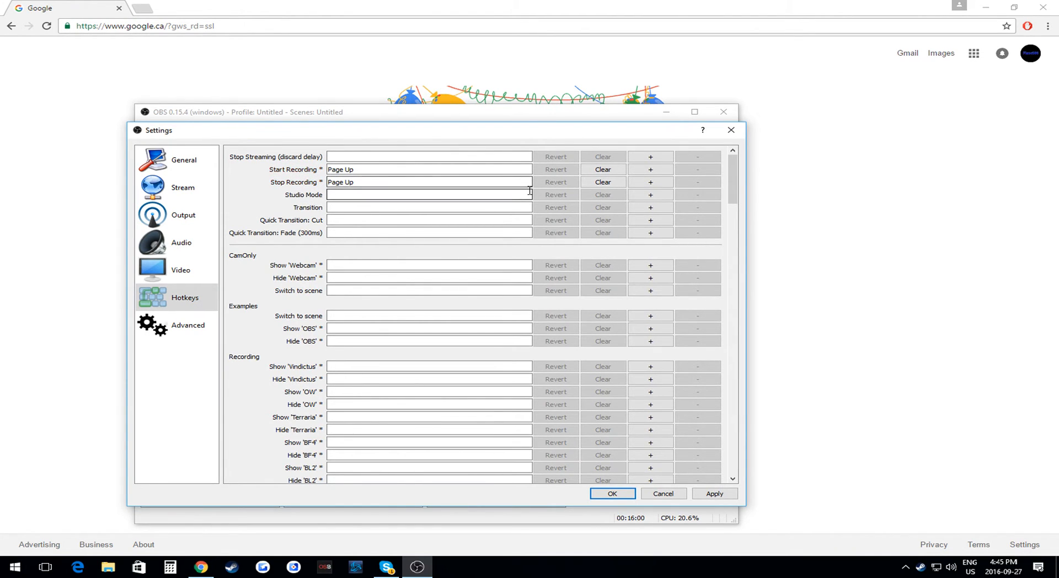
Step: Move the Settings window aside to reveal the main OBS window, and place it back over it, higher up on the desktop
left_click_drag(487, 135, 1058, 211)
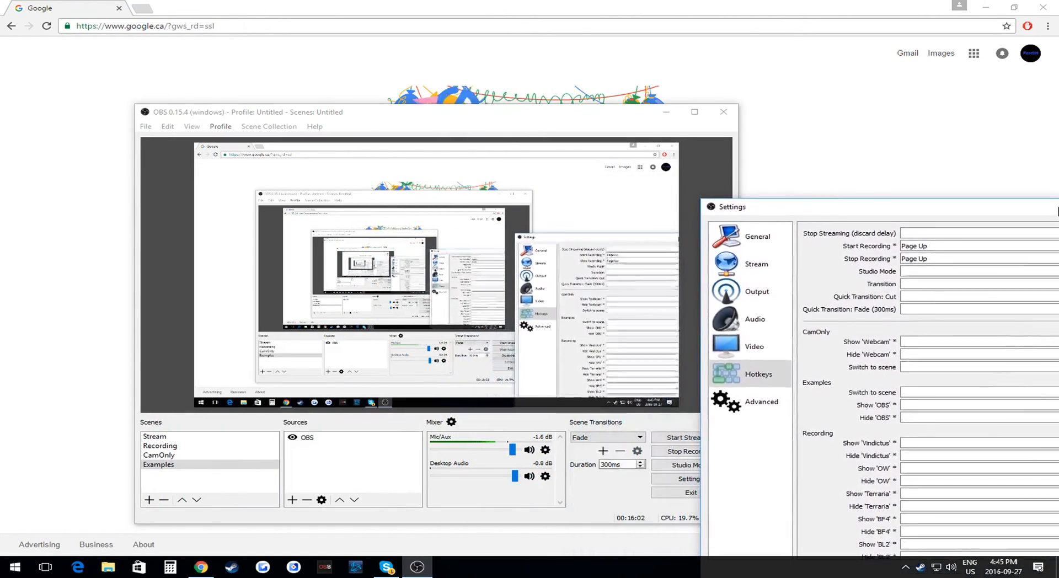
left_click_drag(851, 207, 774, 97)
left_click_drag(706, 100, 248, 44)
Step: Examine the Stream scene's show and hide hotkeys for the webcam, and look through the remaining capture and audio hotkeys
scroll(494, 281, "down", 20)
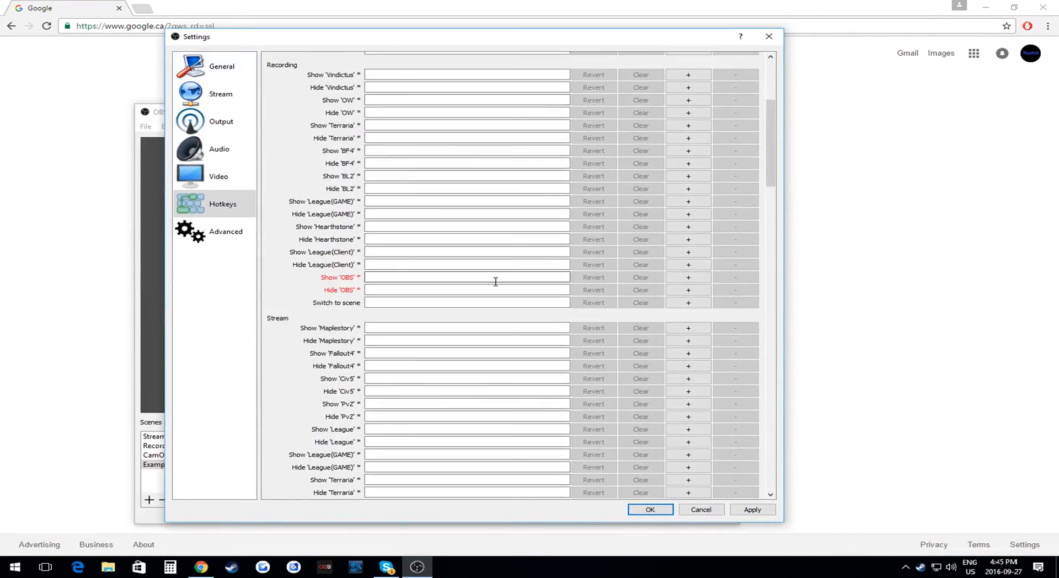
left_click(390, 308)
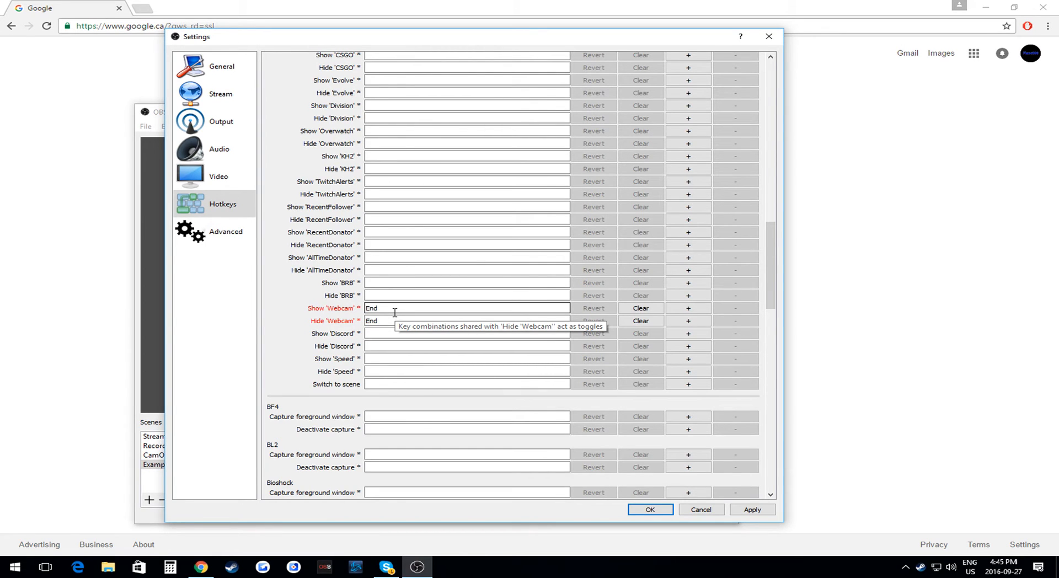
scroll(395, 312, "down", 15)
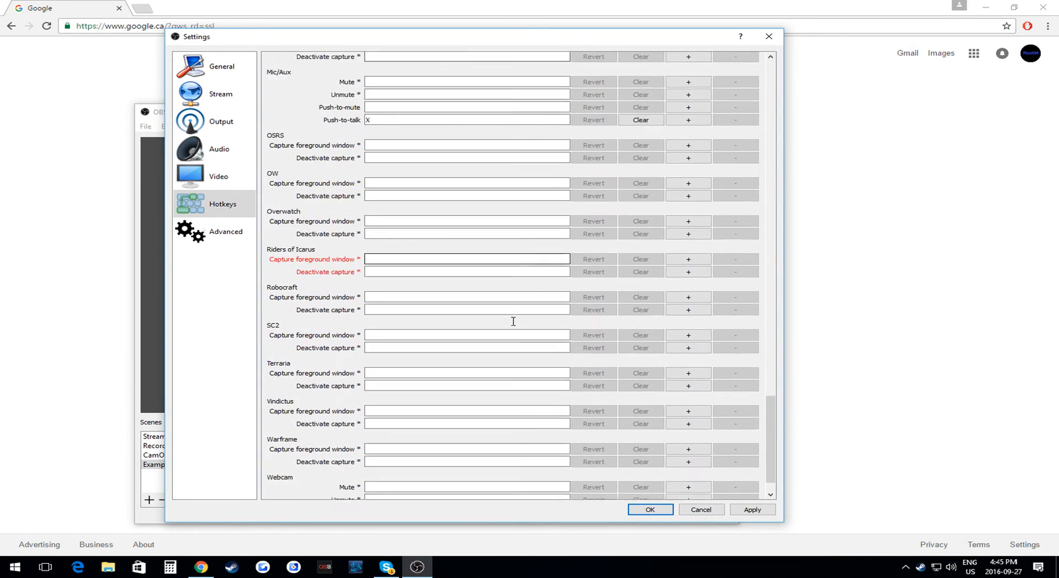
scroll(513, 321, "down", 3)
Step: Go back up through the hotkey list to examine the show and hide hotkeys for the Stream scene's sources
left_click(207, 242)
left_click(233, 208)
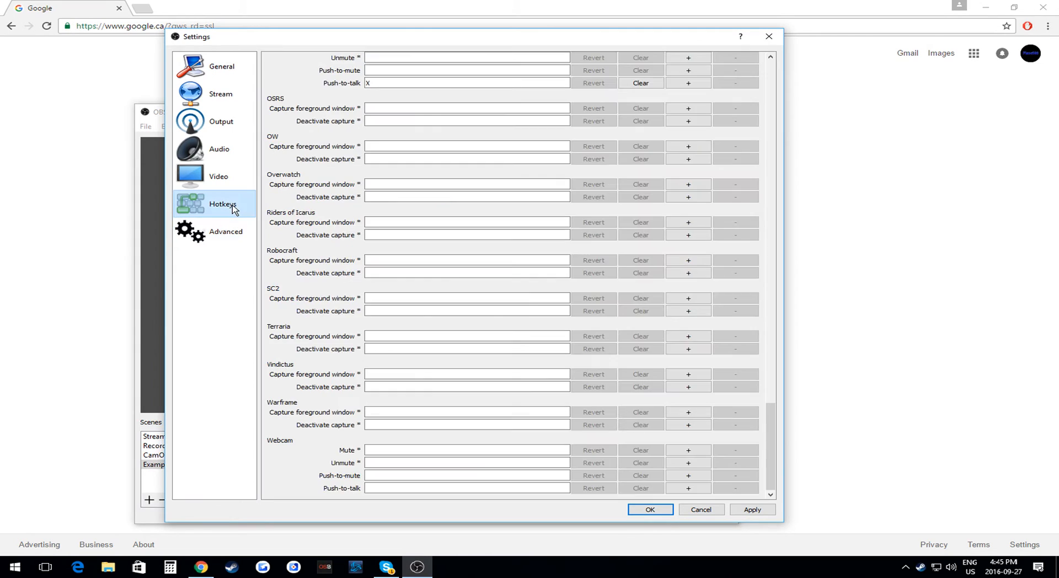
scroll(404, 314, "up", 12)
scroll(367, 273, "up", 5)
scroll(365, 269, "up", 12)
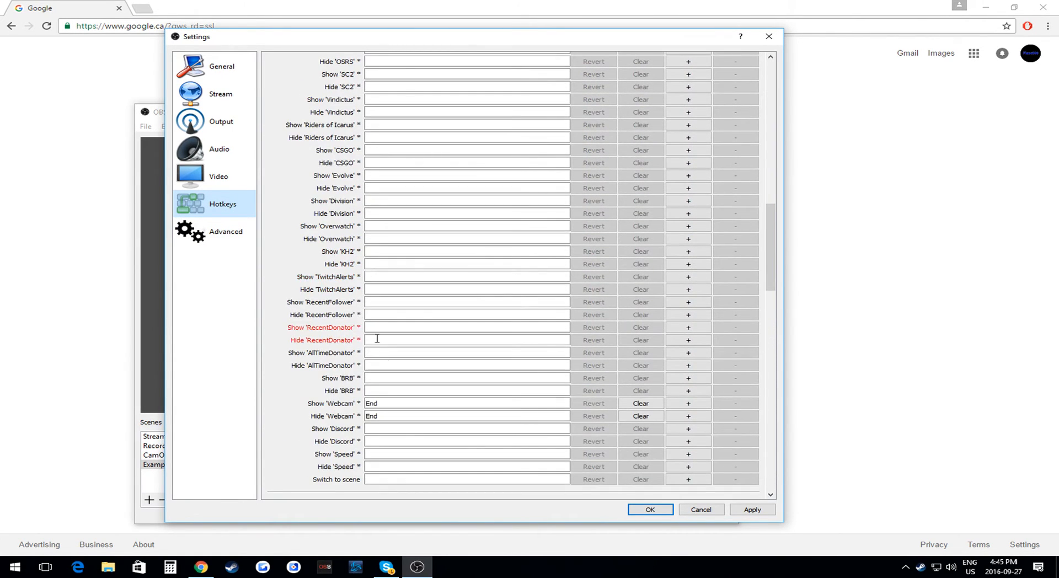
scroll(371, 329, "up", 4)
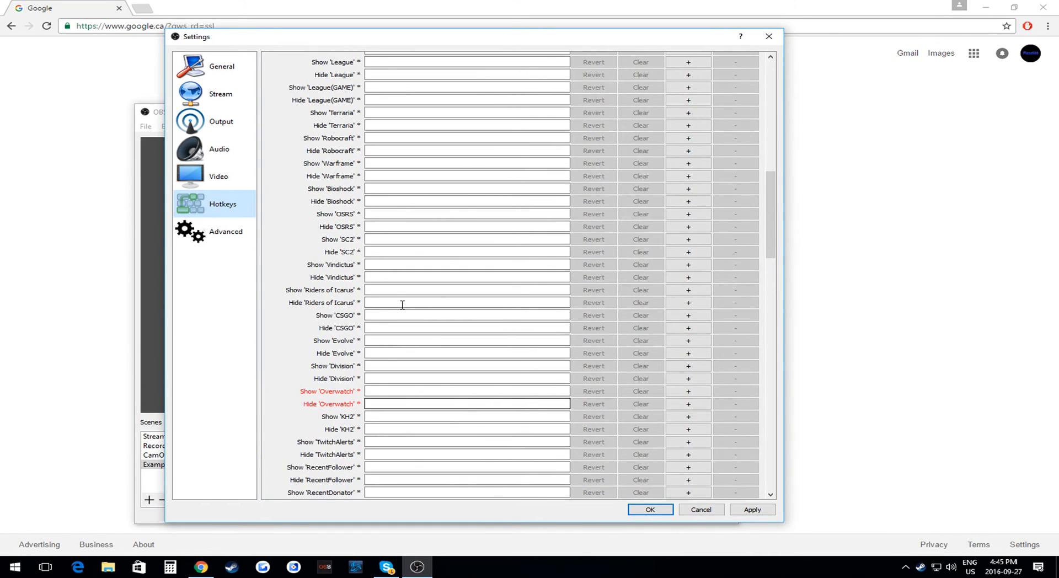
scroll(353, 175, "up", 3)
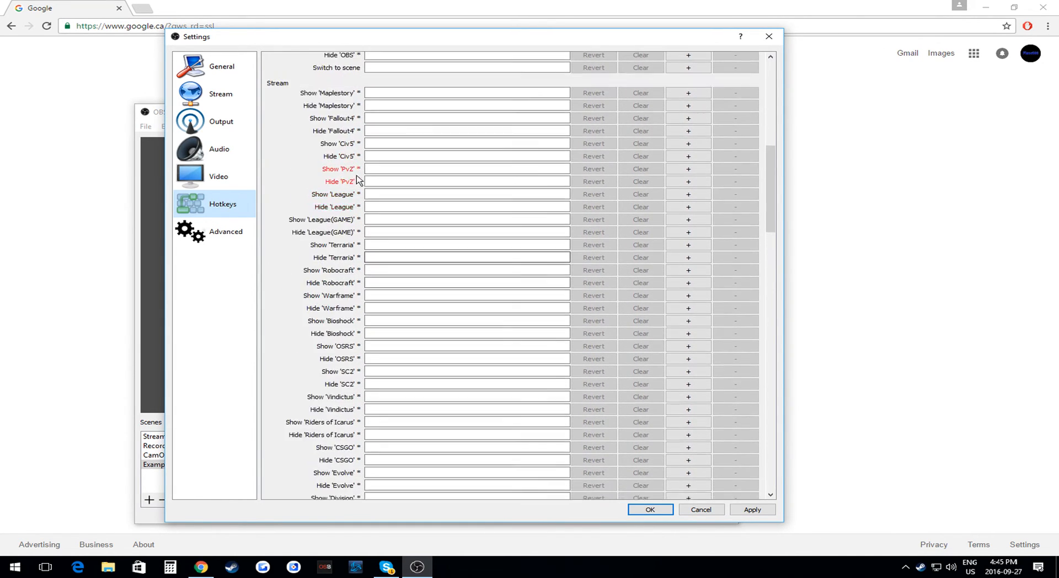
scroll(353, 176, "up", 3)
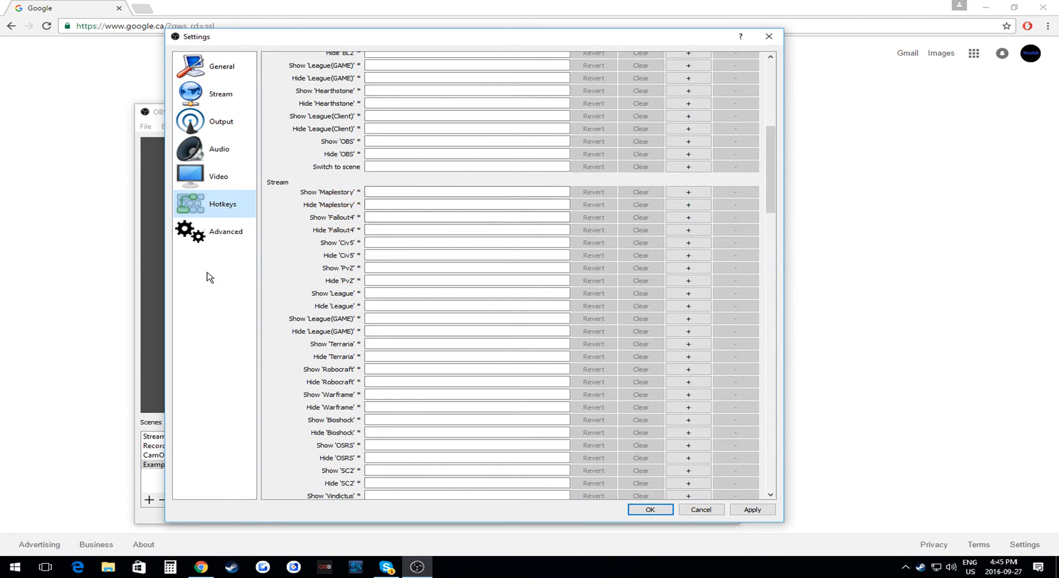
Step: Review the automatic reconnect retry delay and maximum retries in the advanced settings, and close the settings without saving
left_click(219, 231)
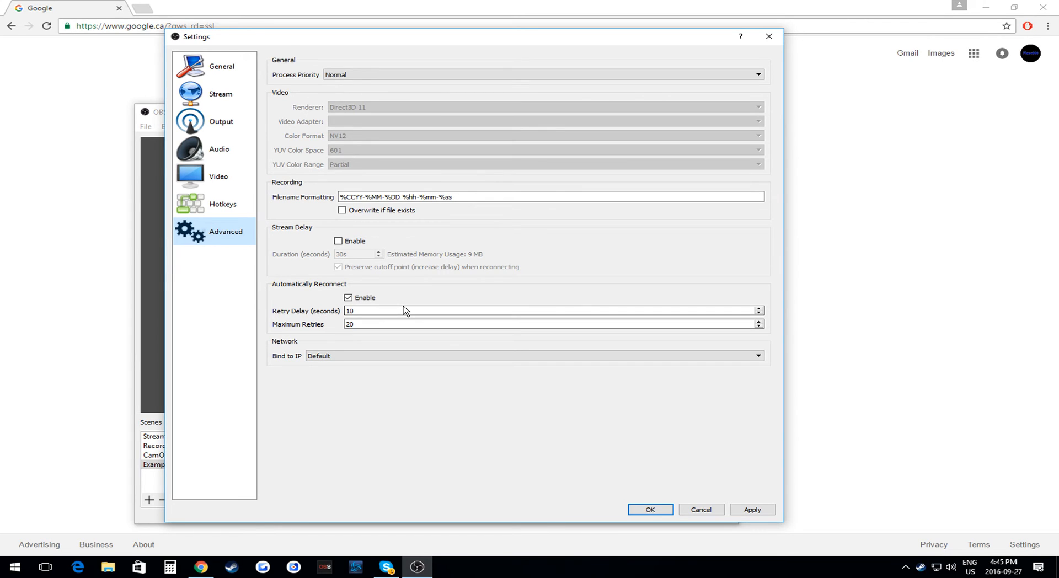
left_click_drag(397, 308, 334, 307)
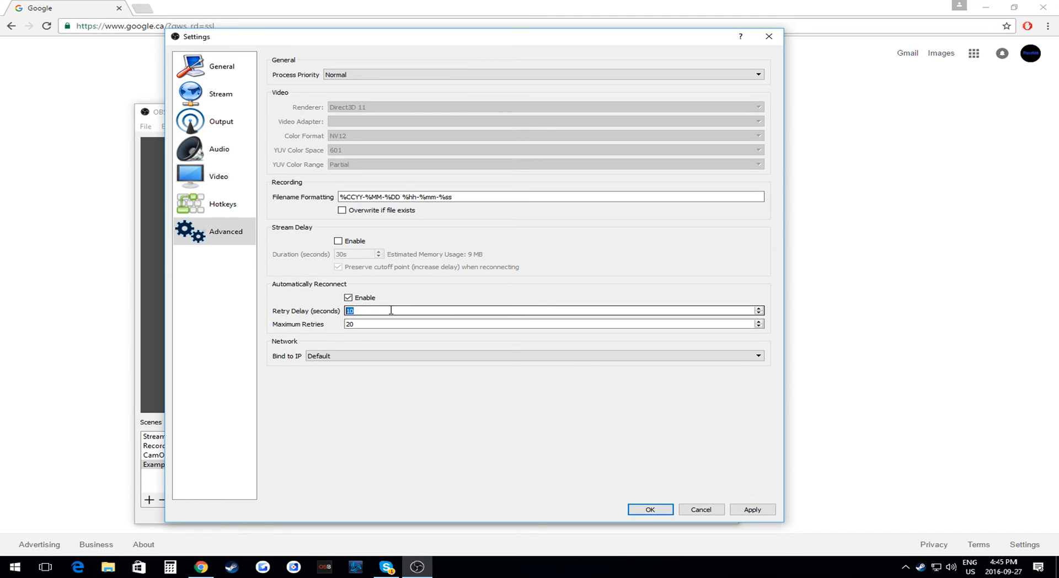
left_click_drag(383, 323, 337, 318)
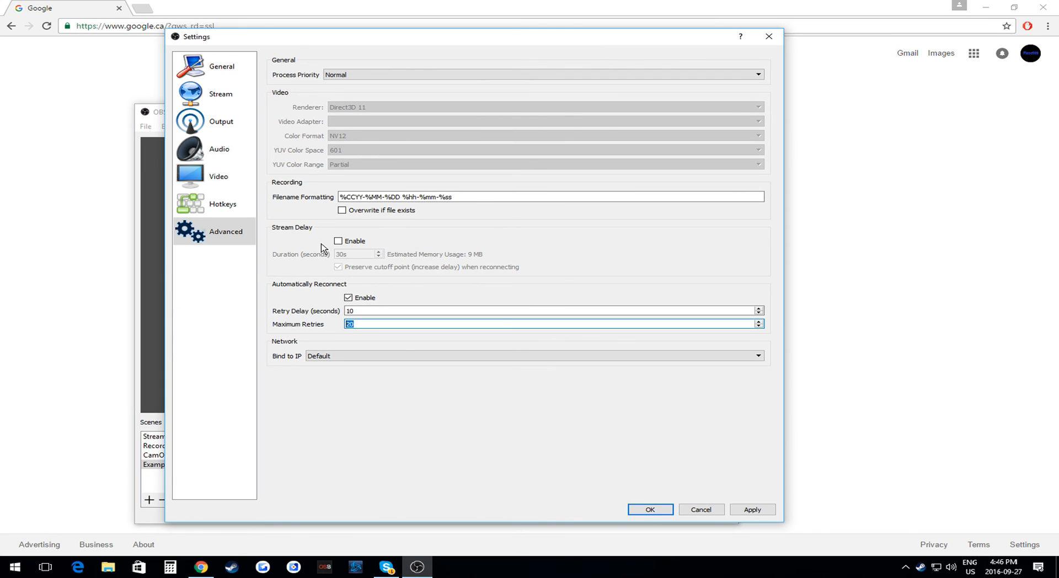
scroll(428, 313, "up", 2)
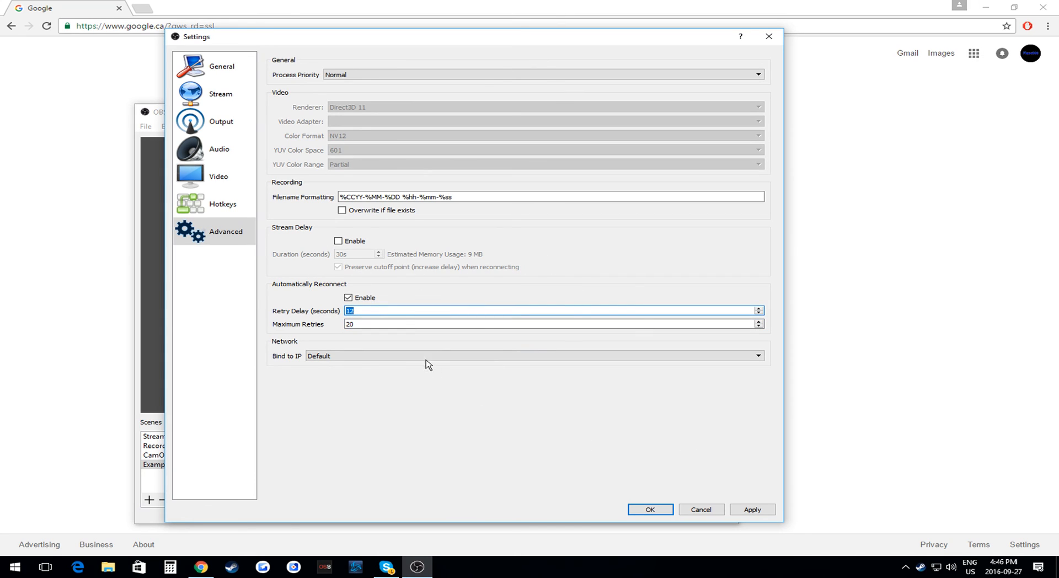
scroll(404, 314, "down", 2)
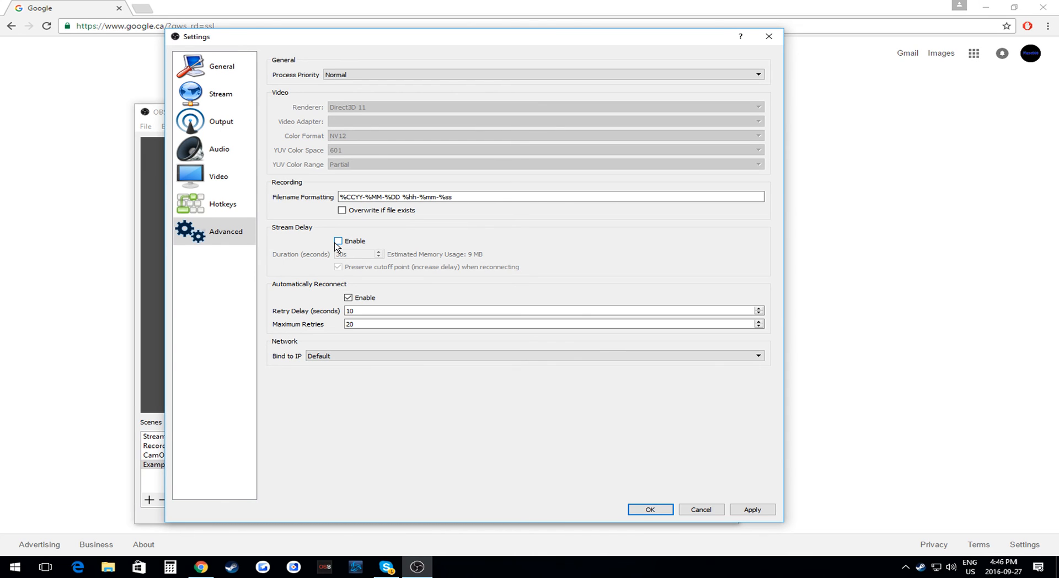
left_click(696, 510)
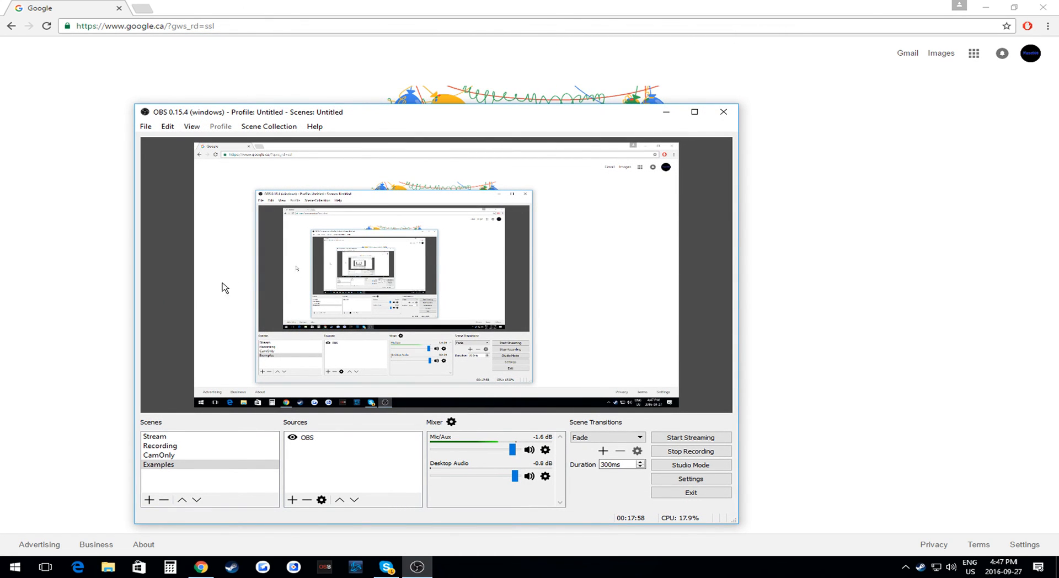
Step: Switch from the Examples scene to the Recording scene and on to the Stream scene
left_click(207, 445)
scroll(331, 469, "down", 2)
scroll(333, 470, "up", 2)
left_click(162, 436)
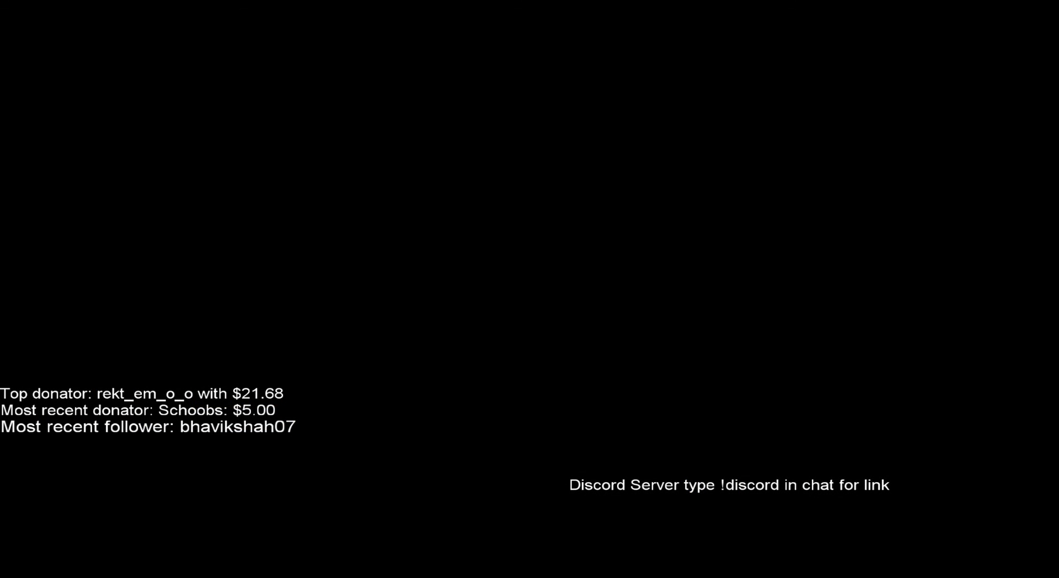